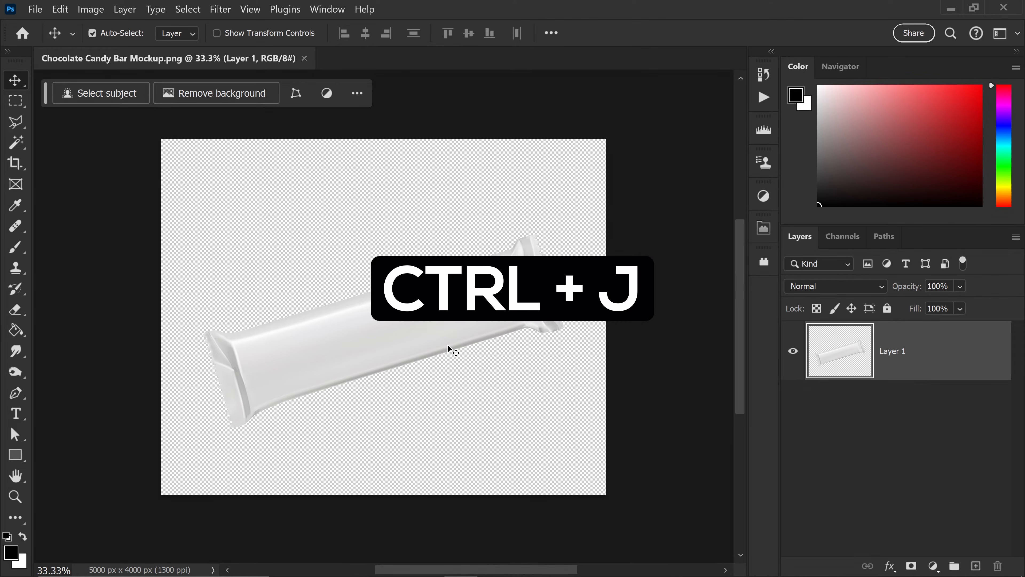
- Duplicate the candy bar layer three times
key("ctrl+j")
key("ctrl+j")
key("ctrl+j")
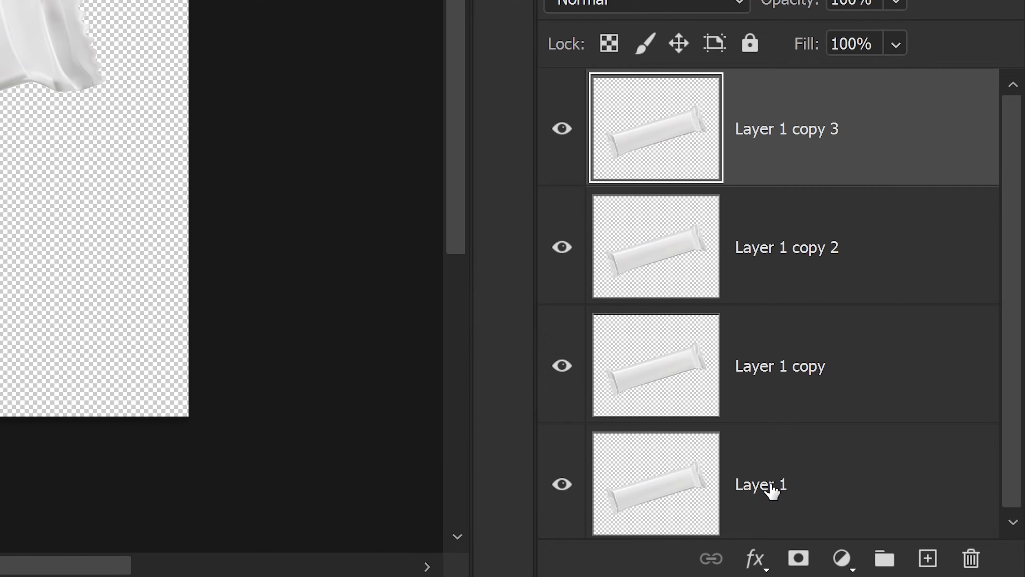
- Rename the four candy bar layers from lowest to uppermost as bg, shape, shadows and highlights
double_click(890, 526)
type("bg")
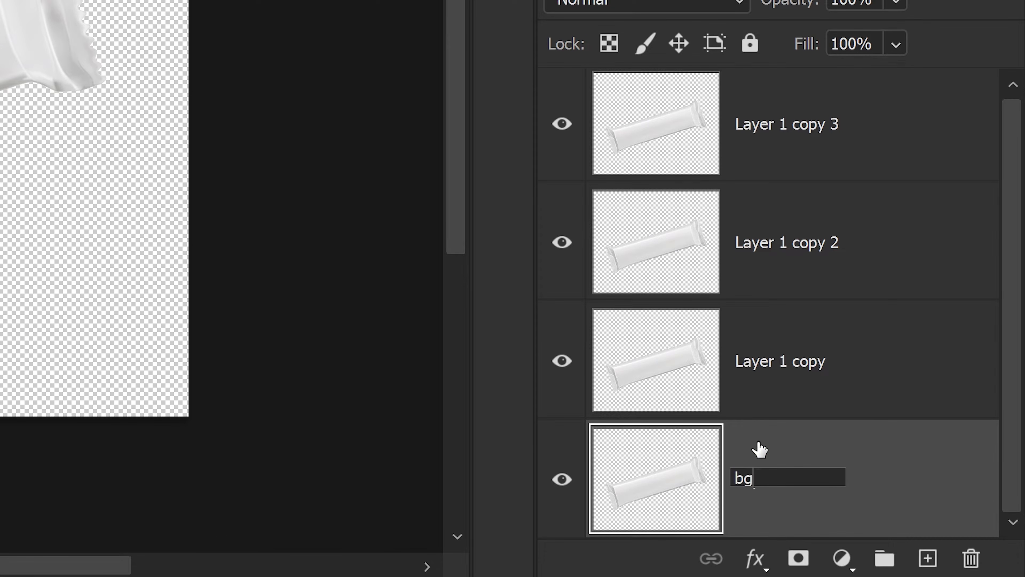
double_click(773, 369)
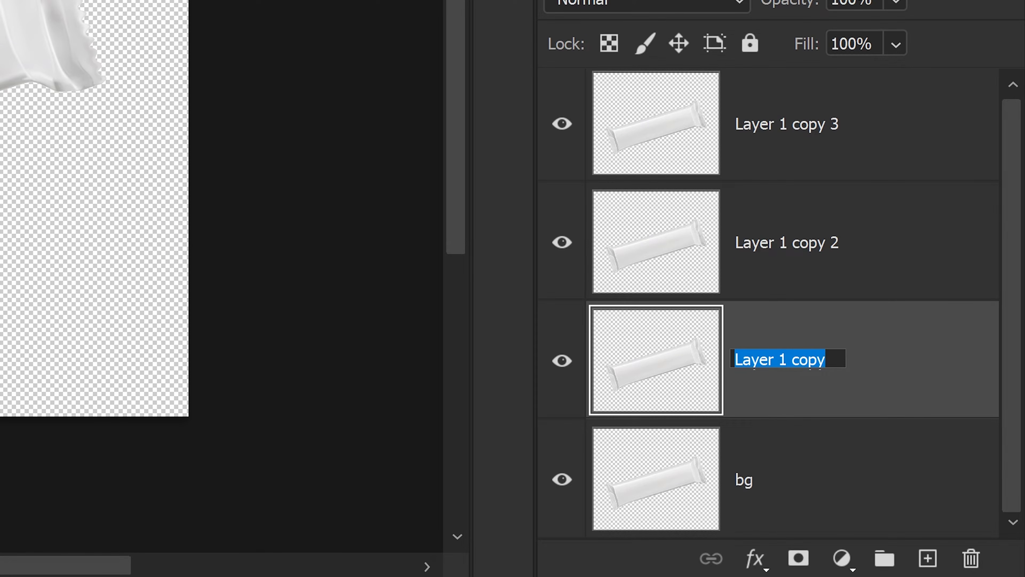
type("shape")
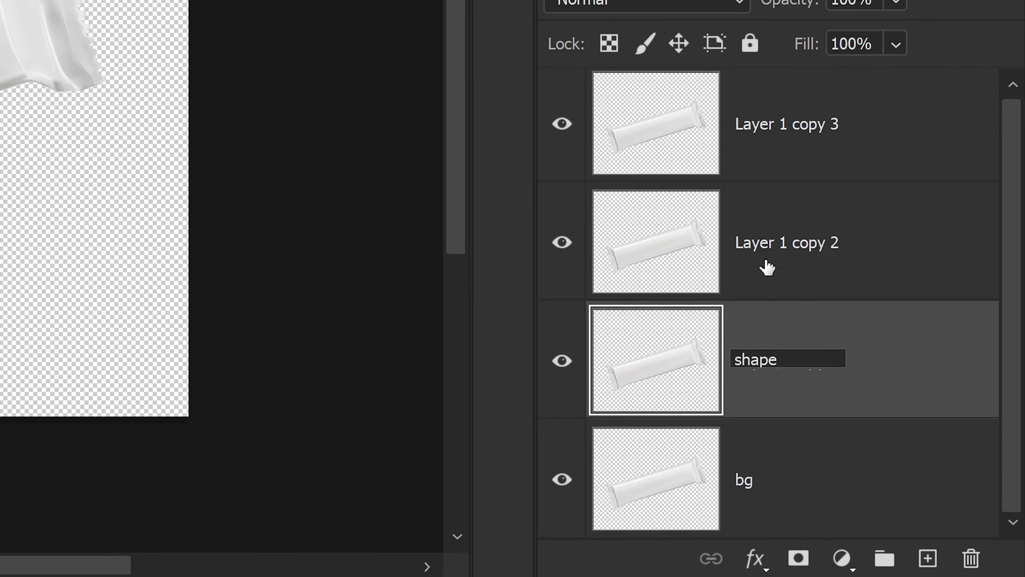
double_click(770, 242)
type("shadows")
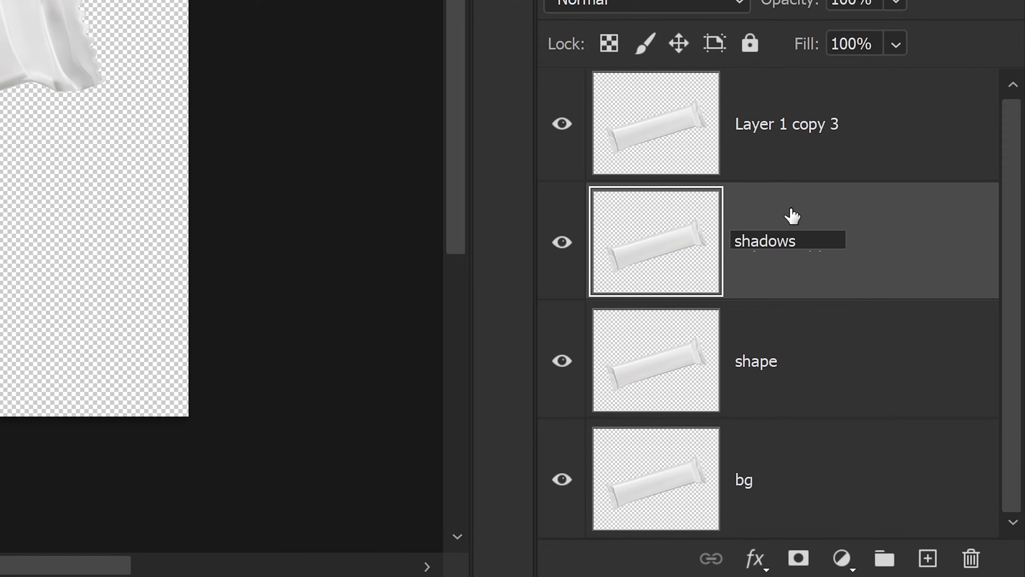
double_click(779, 126)
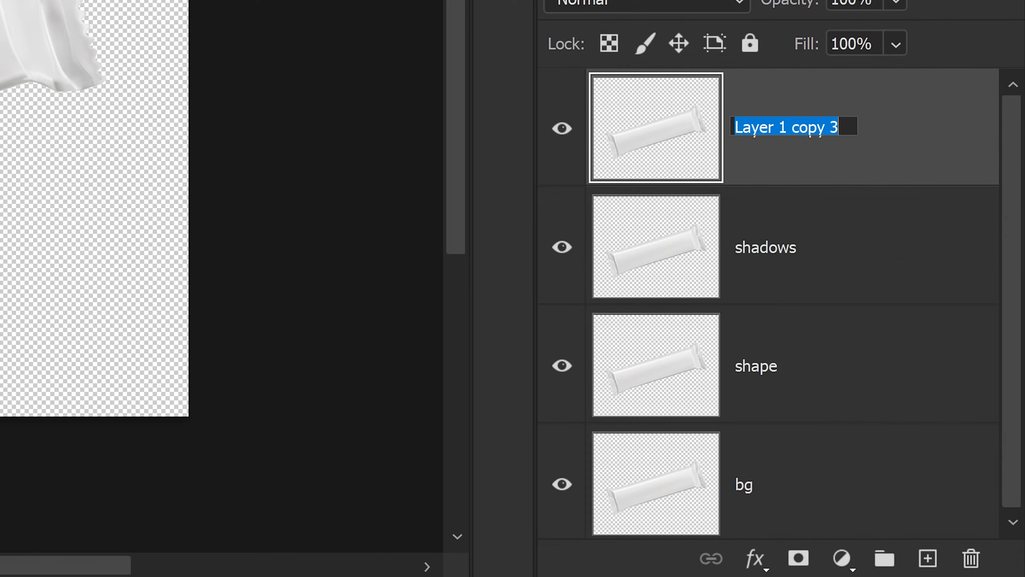
type("highlights")
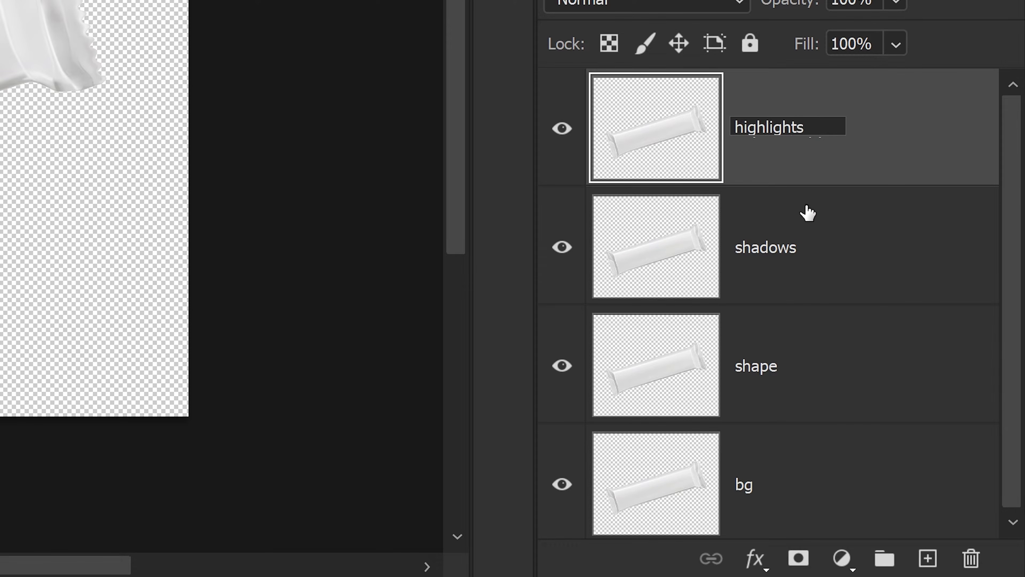
key("Return")
- Apply a white Color Overlay at 100% opacity to the shape layer and convert that layer to a smart object
left_click(780, 357)
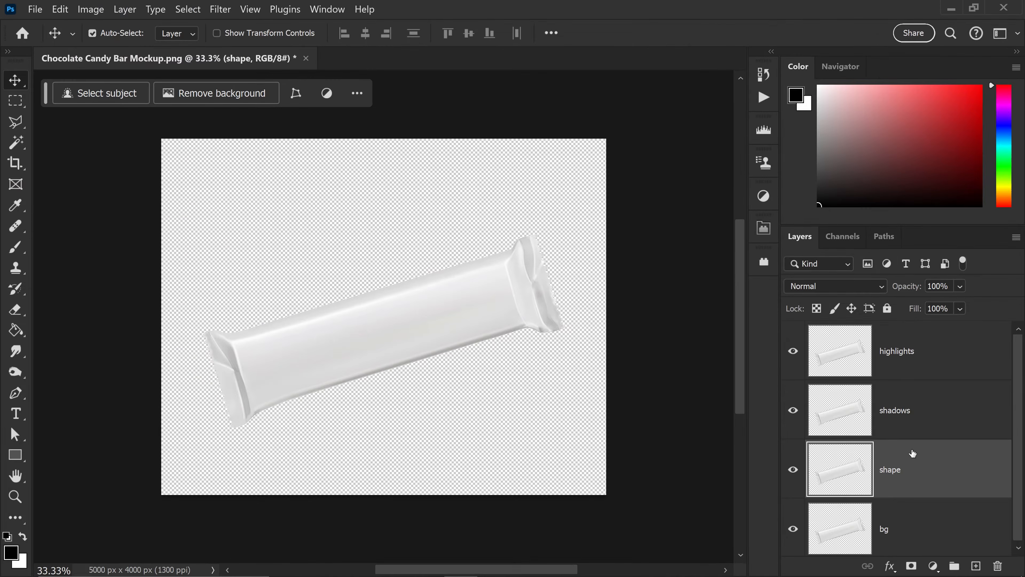
double_click(913, 453)
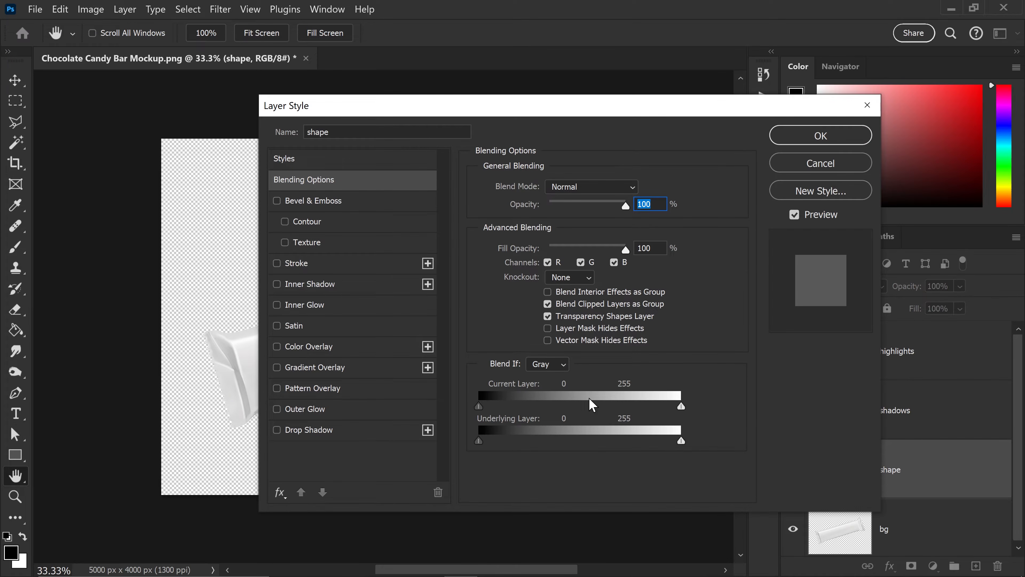
left_click(339, 348)
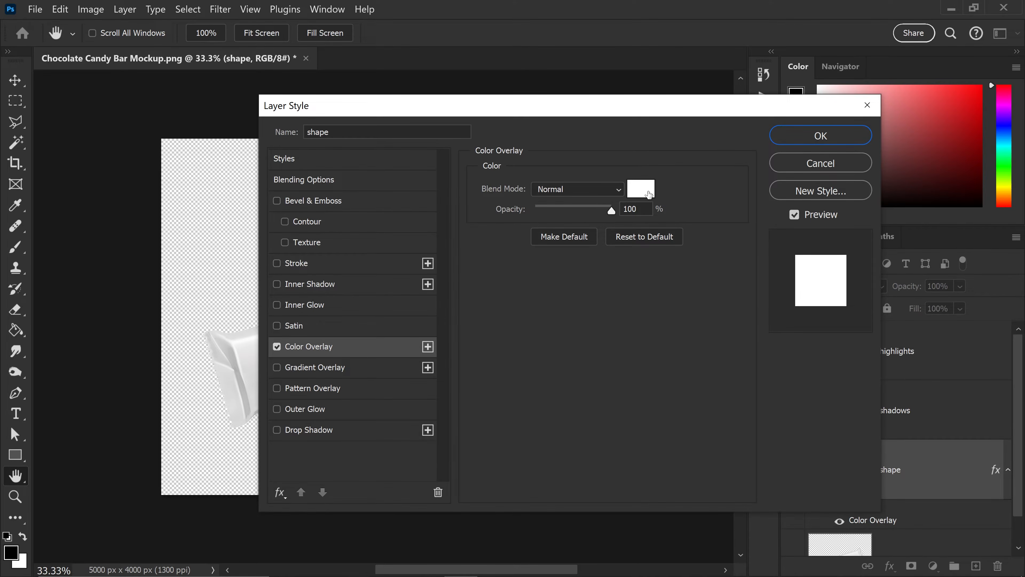
left_click(817, 137)
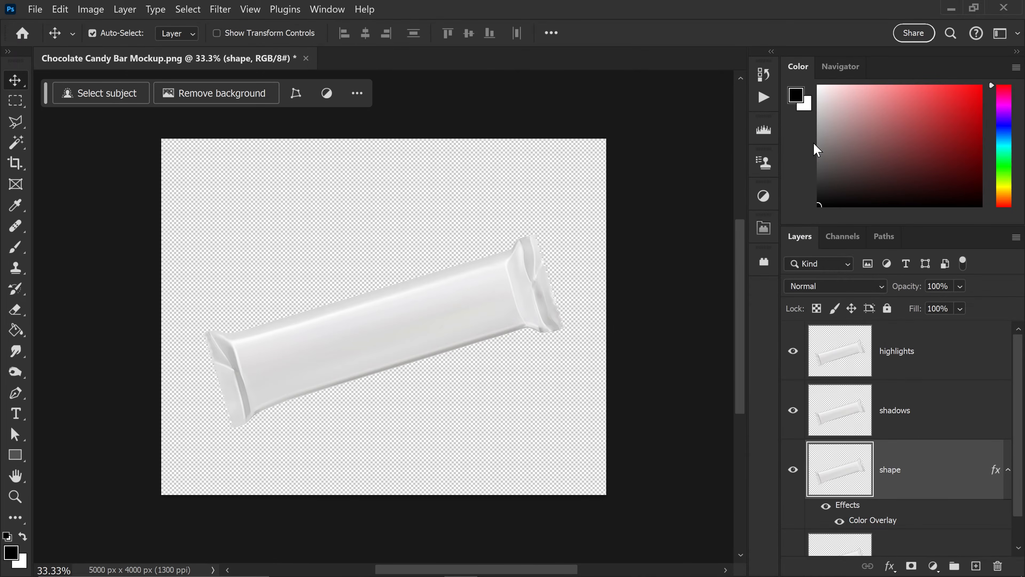
right_click(896, 461)
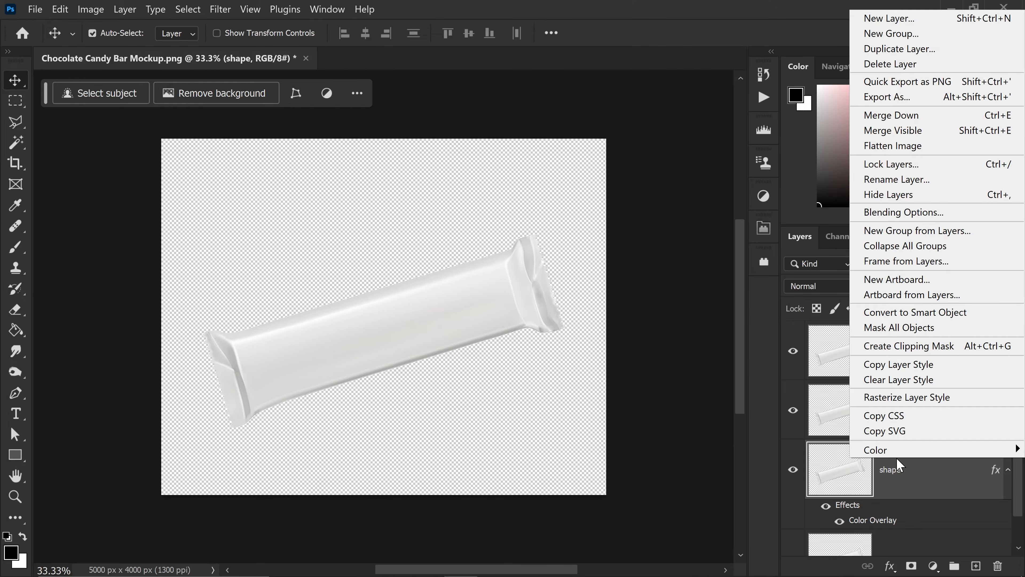
left_click(913, 314)
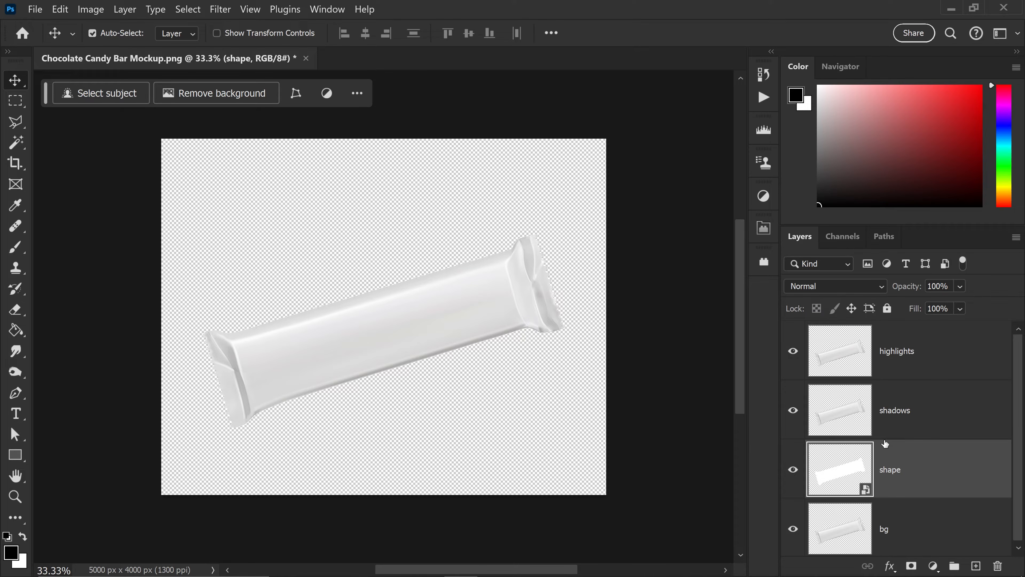
- Hide the highlights layer and add a Levels adjustment layer directly above the shadows layer
left_click(903, 405)
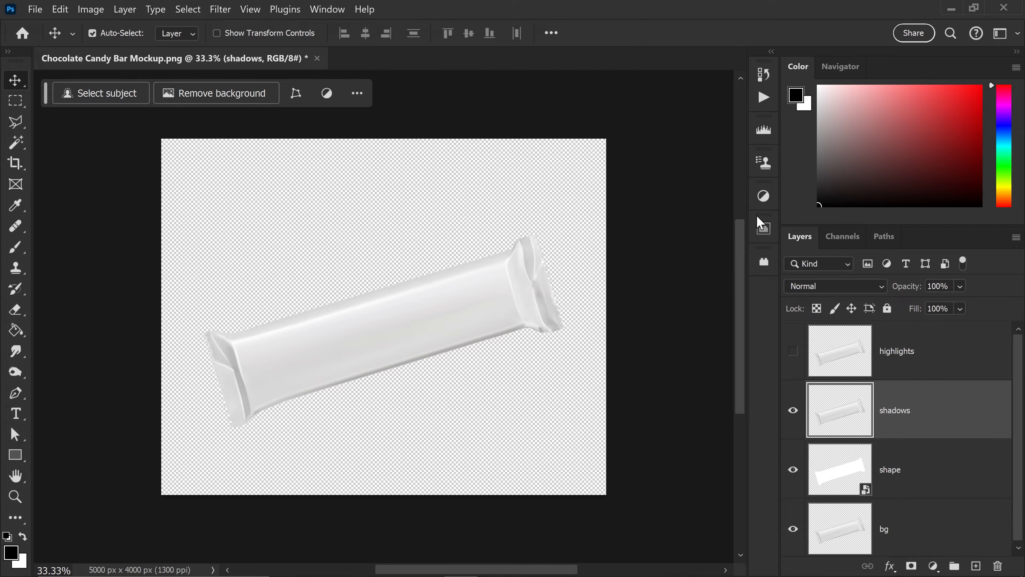
left_click(759, 198)
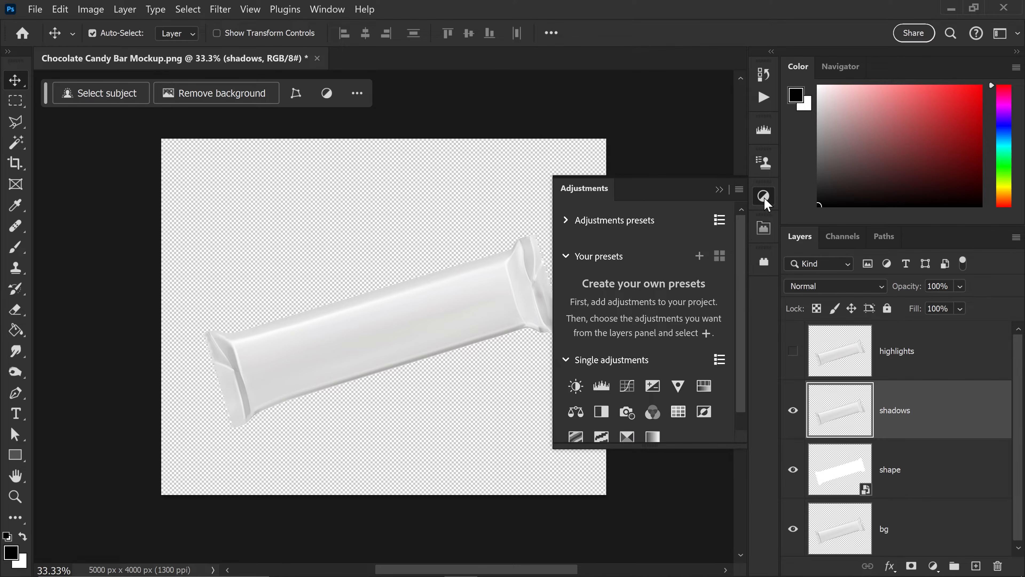
left_click(323, 15)
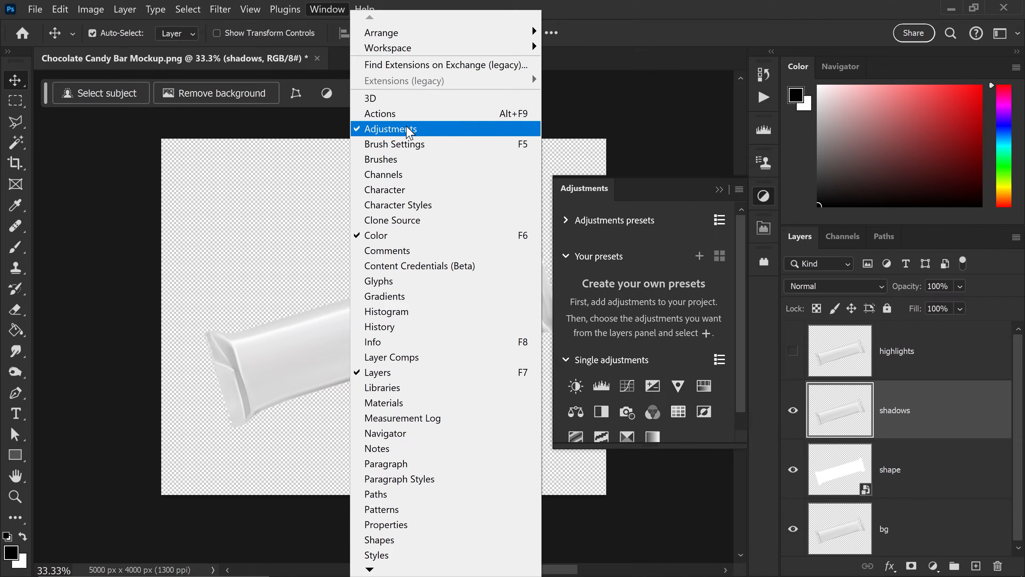
left_click(634, 196)
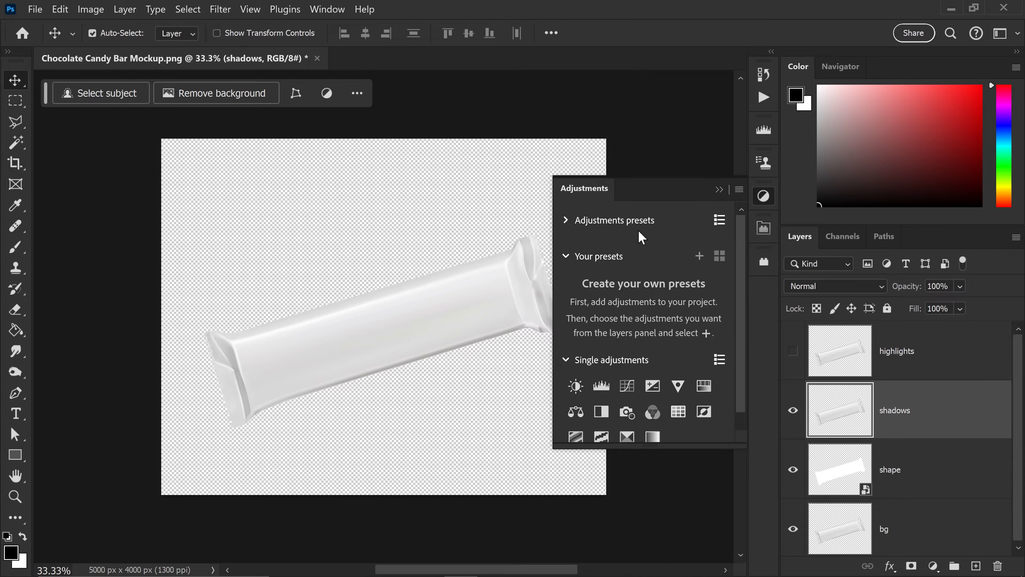
left_click(604, 394)
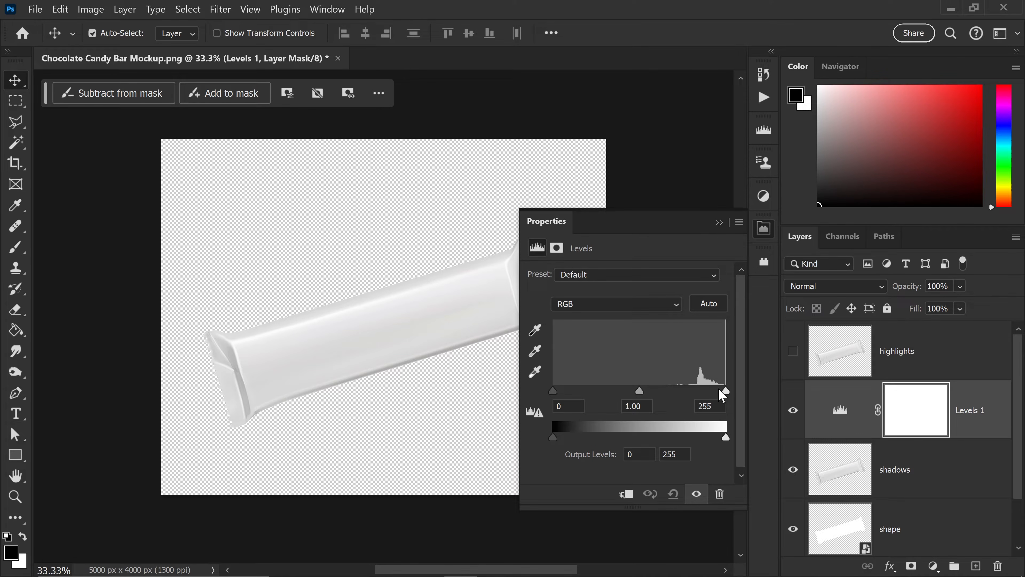
- Darken the wrapper in the Levels adjustment with a midtone input of 0.14 and a white output level of 129
left_click_drag(457, 327, 393, 329)
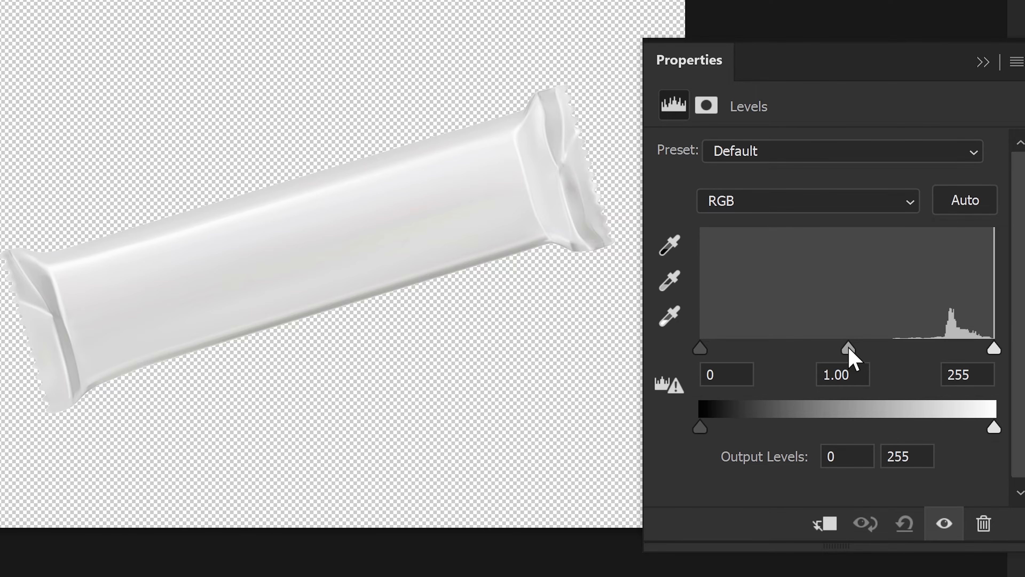
left_click_drag(849, 349, 966, 345)
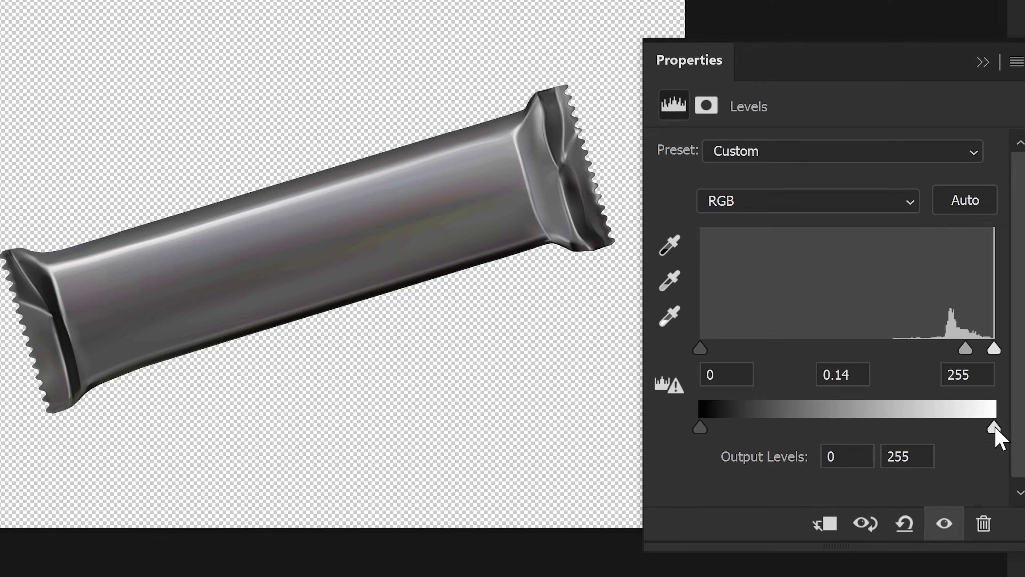
left_click_drag(995, 428, 849, 429)
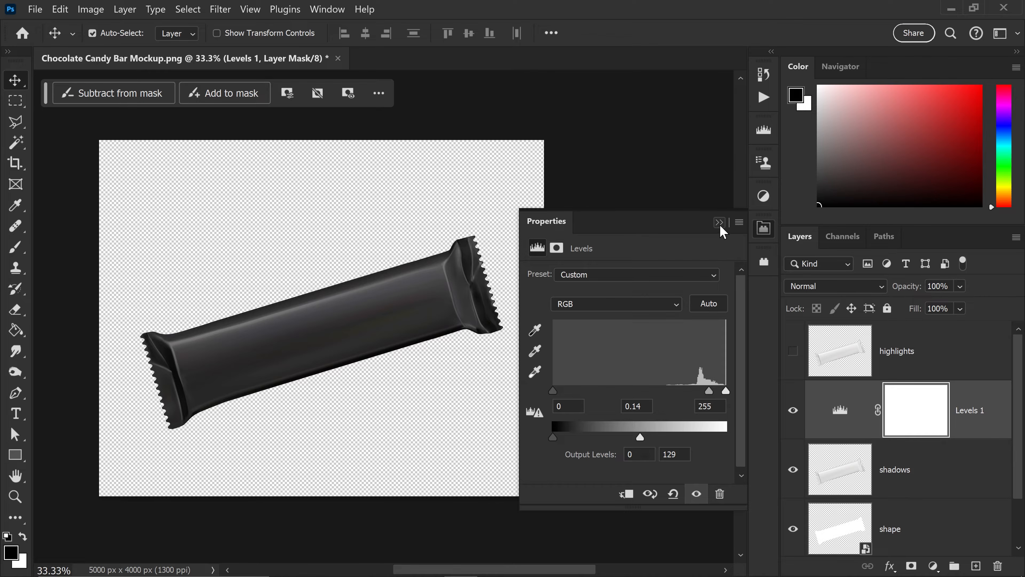
left_click(719, 223)
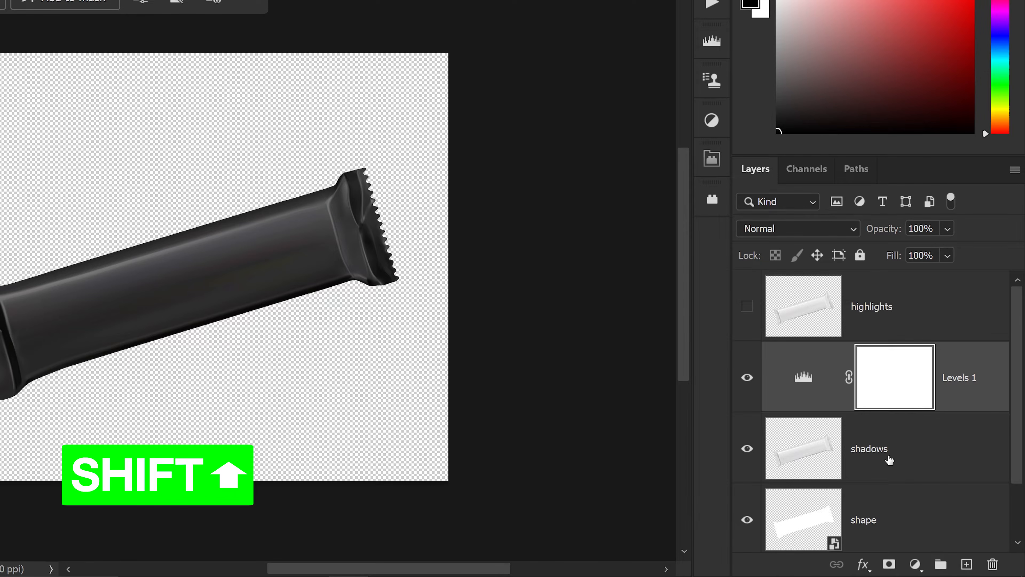
- Convert the Levels adjustment and shadows layer together into one smart object and set its blend mode to Multiply
left_click(910, 449, "shift")
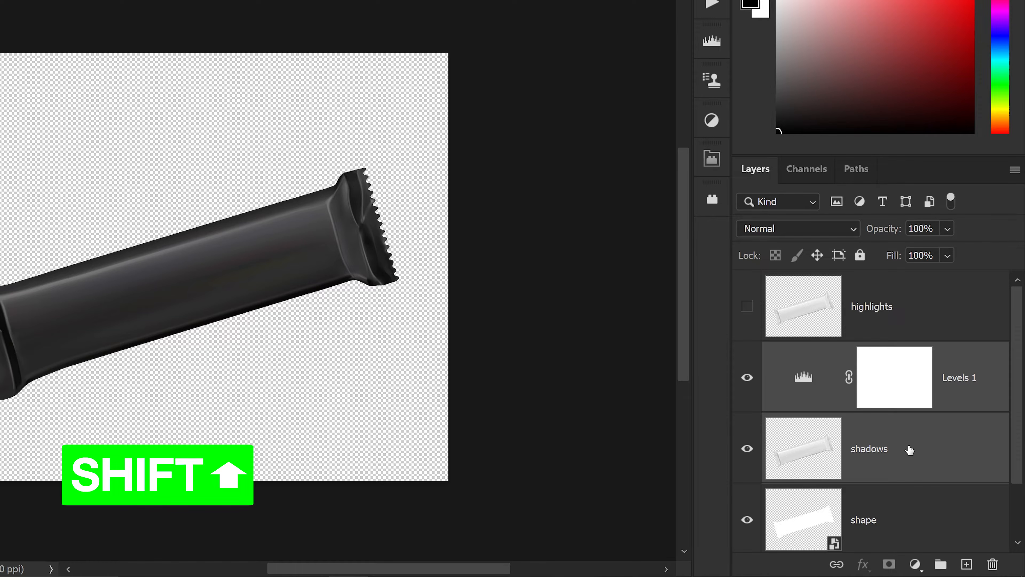
right_click(886, 429)
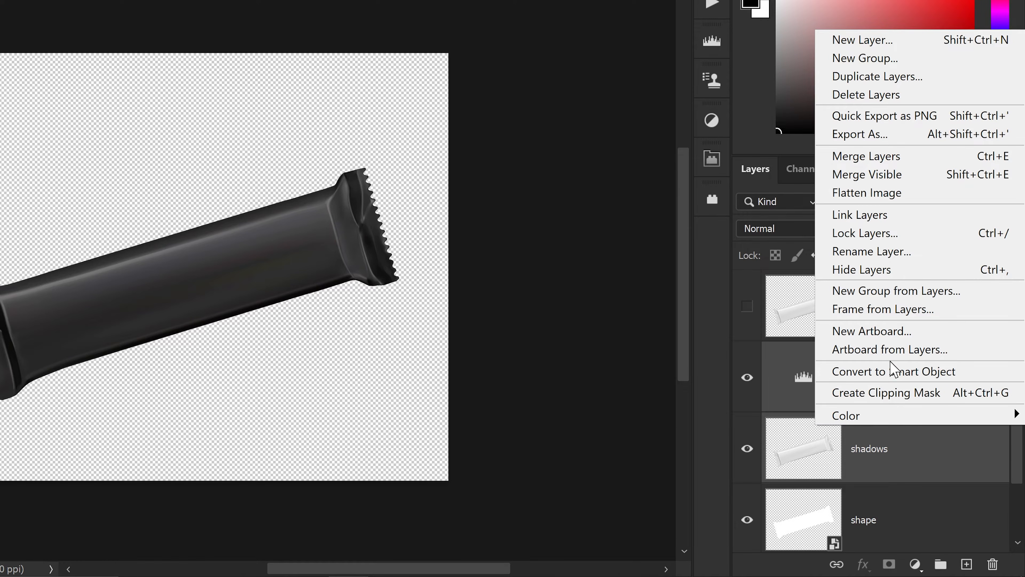
left_click(892, 371)
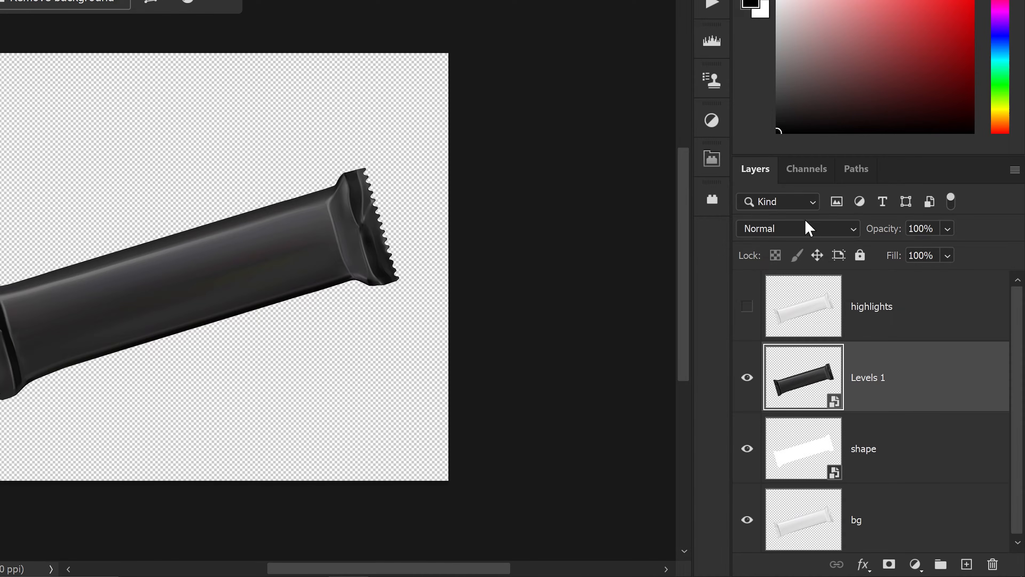
left_click(773, 230)
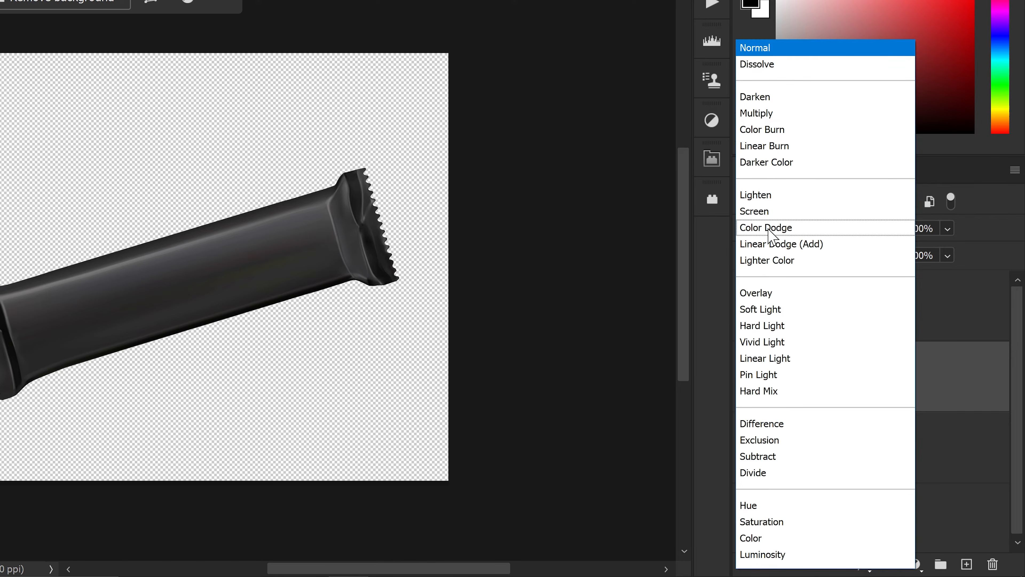
left_click(776, 114)
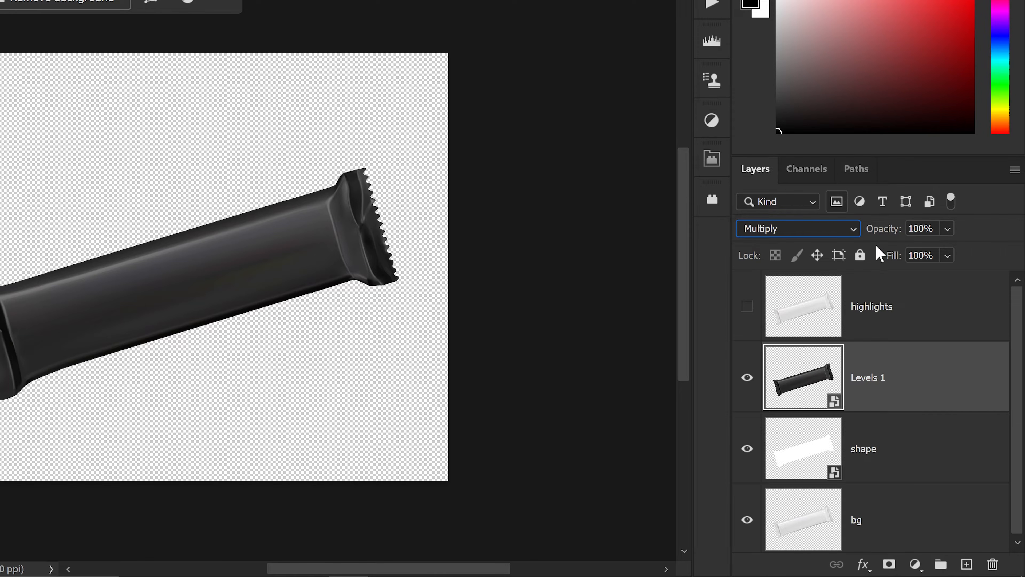
- Show the highlights layer and set its blend mode to Screen
left_click(866, 308)
left_click(747, 306)
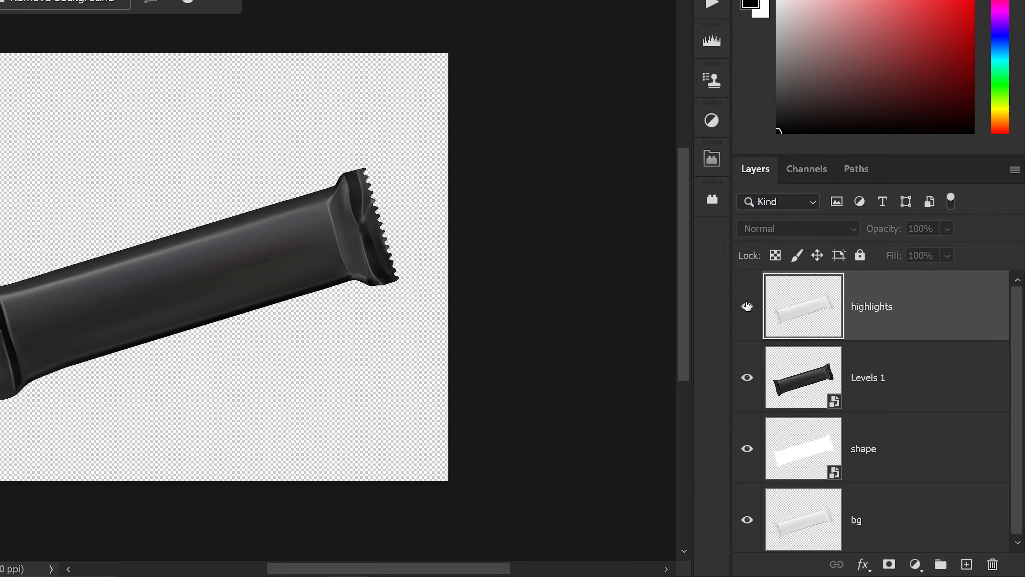
left_click(774, 228)
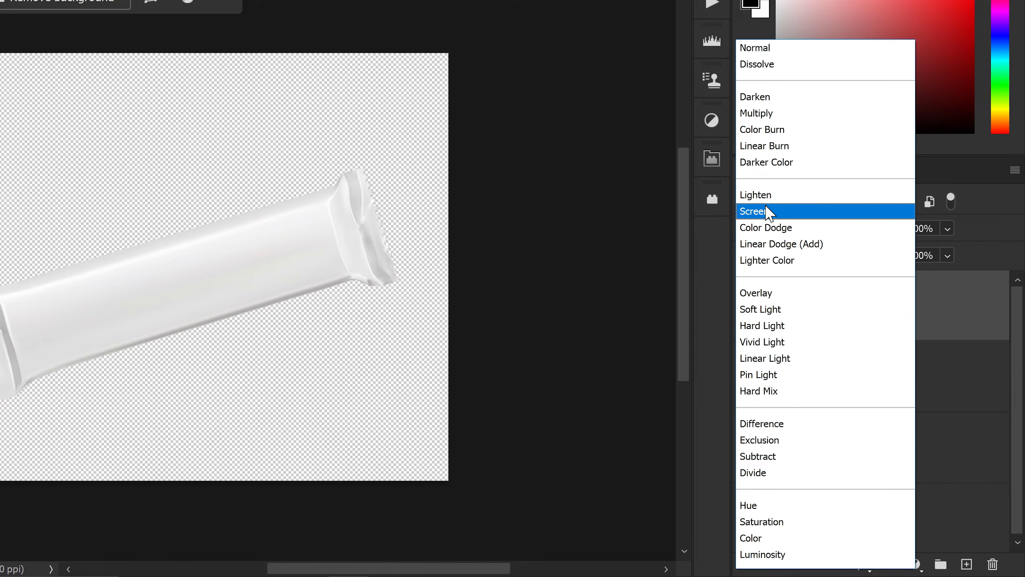
left_click(770, 211)
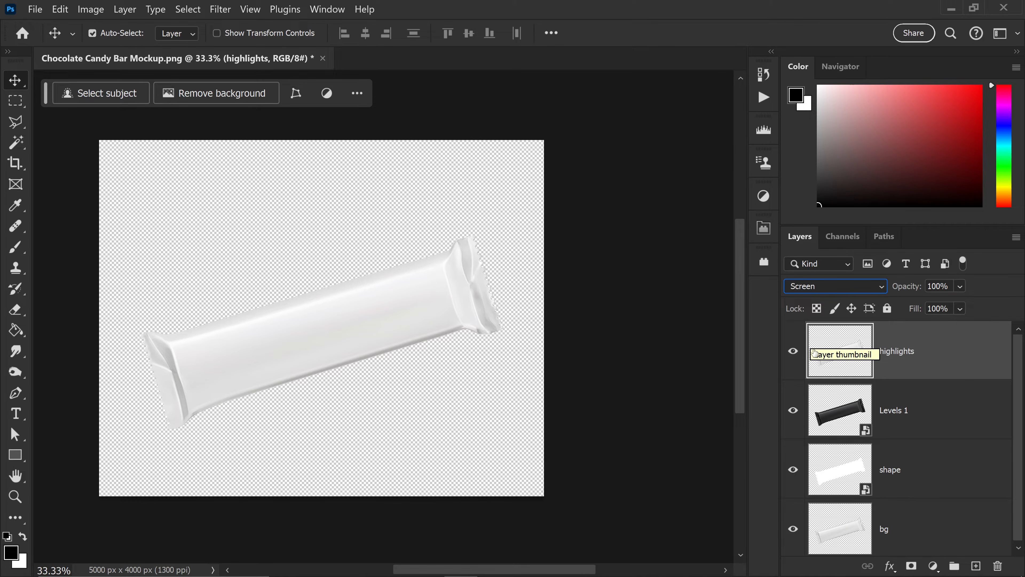
- Hide the highlights and Levels 1 layers, and rename the Levels 1 smart object as shadows
left_click(794, 352)
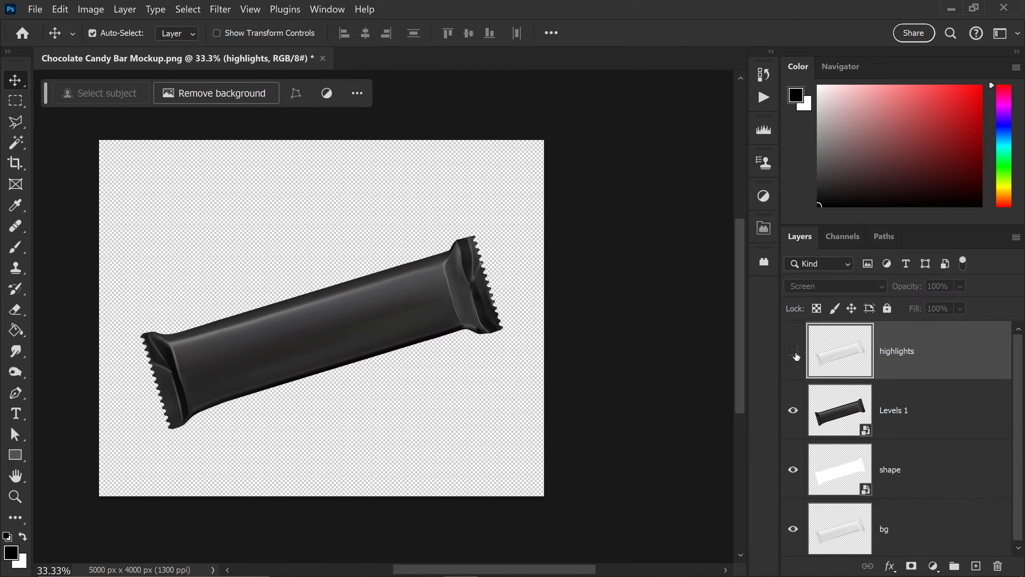
left_click(793, 410)
double_click(900, 414)
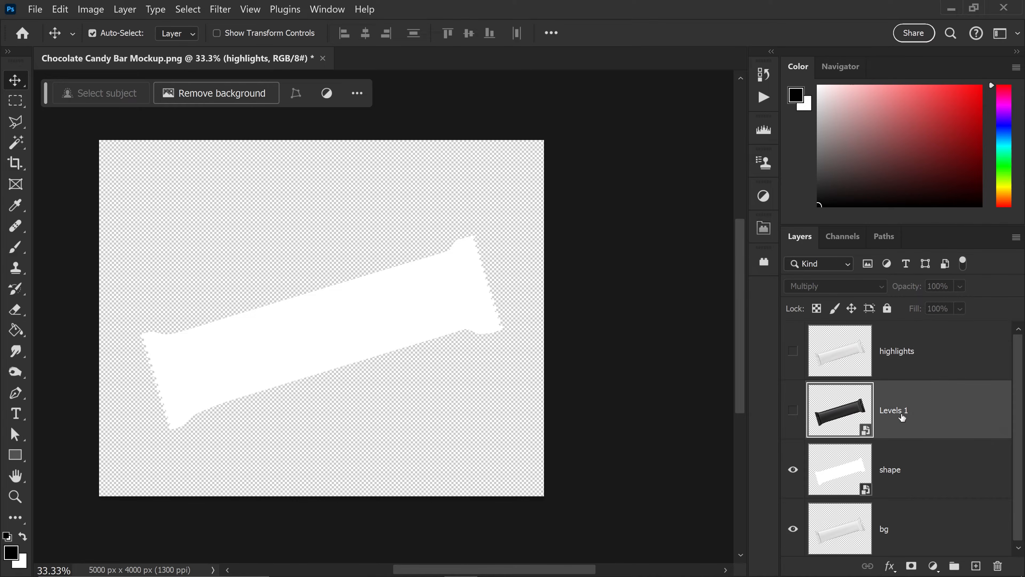
type("shadows")
key("Return")
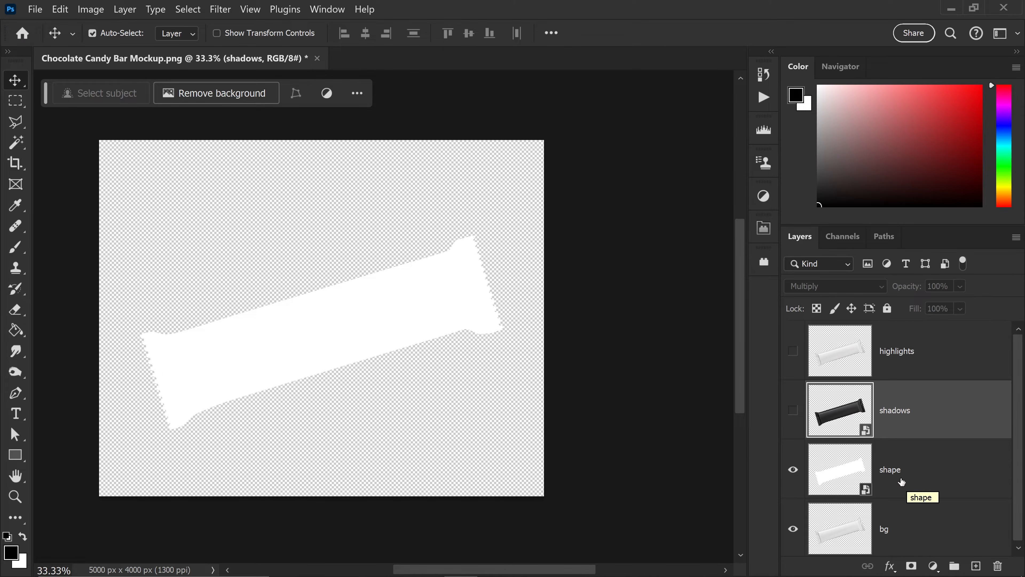
- Draw a green rectangle about 4726 × 1725 px directly above the shape layer and convert it to a smart object
left_click(912, 469)
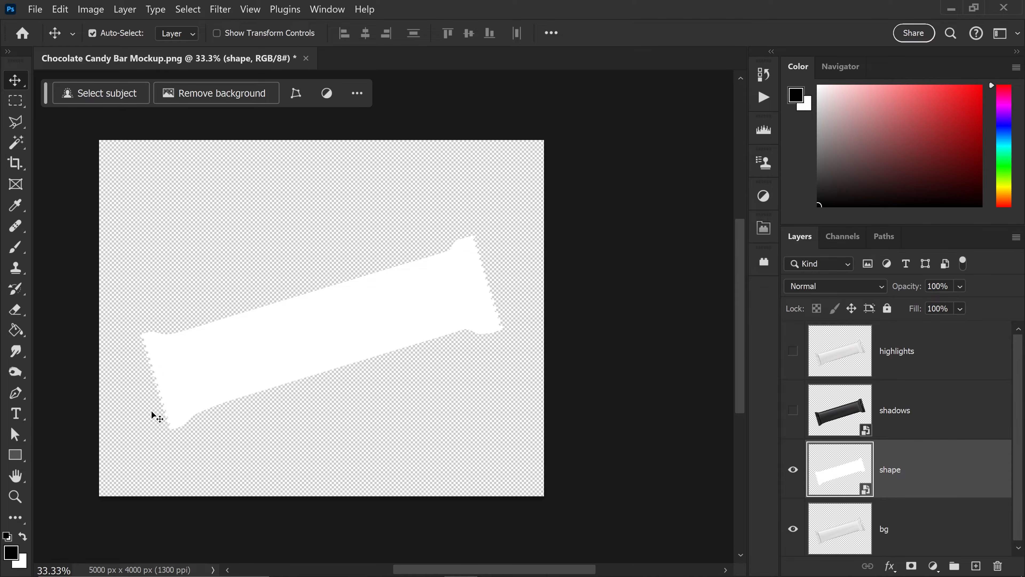
left_click(14, 456)
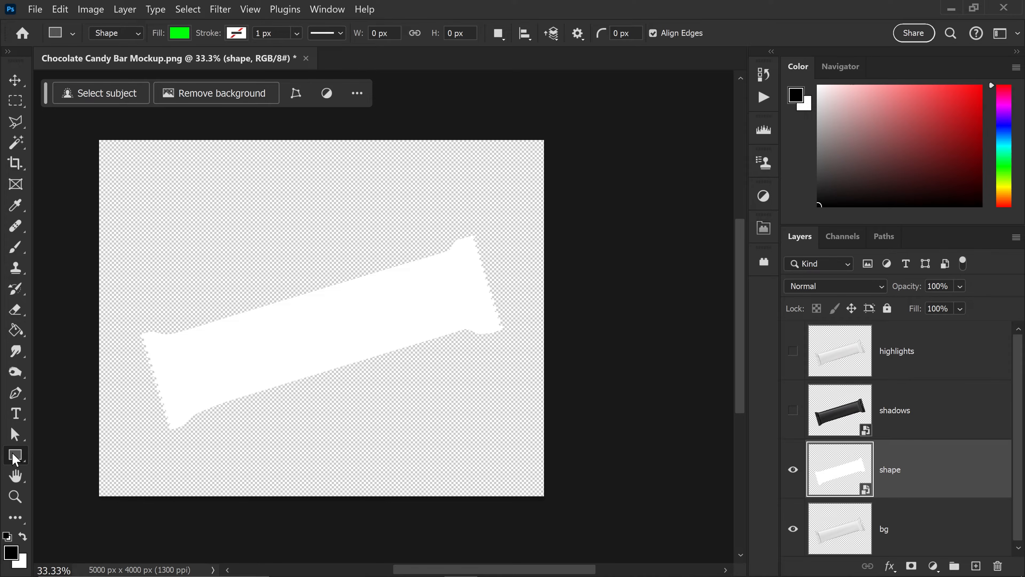
left_click_drag(109, 226, 530, 379)
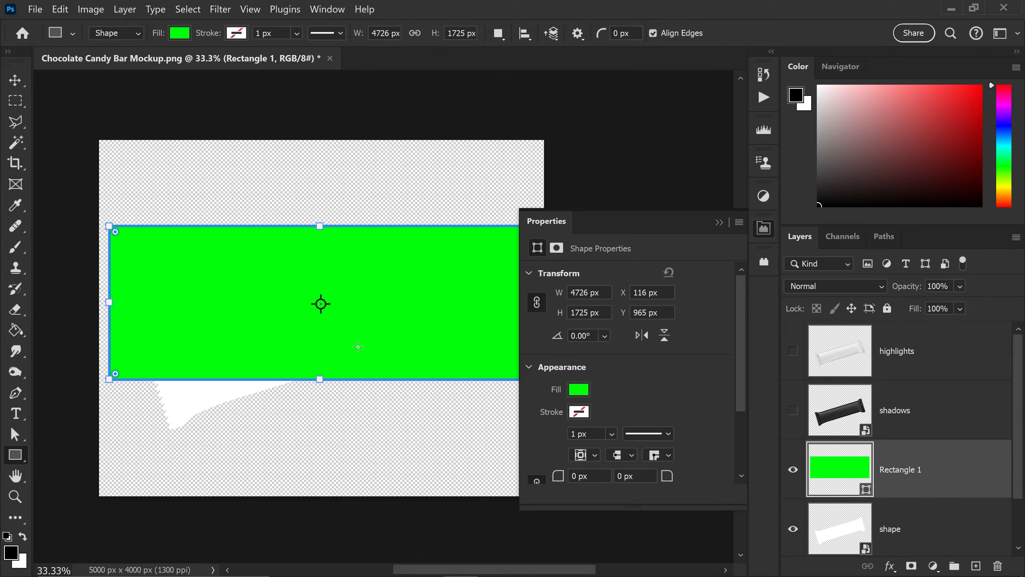
left_click(719, 222)
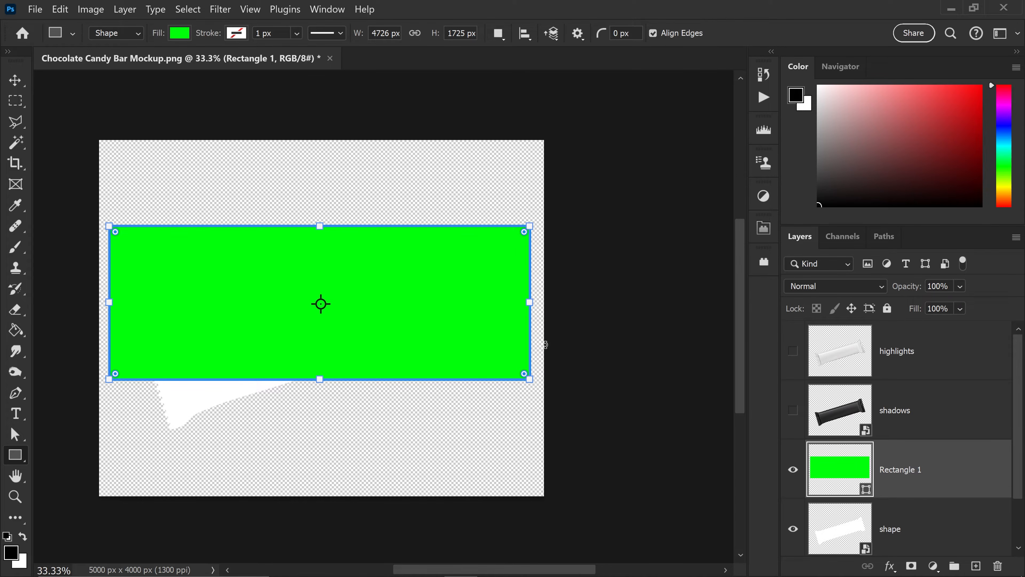
right_click(895, 457)
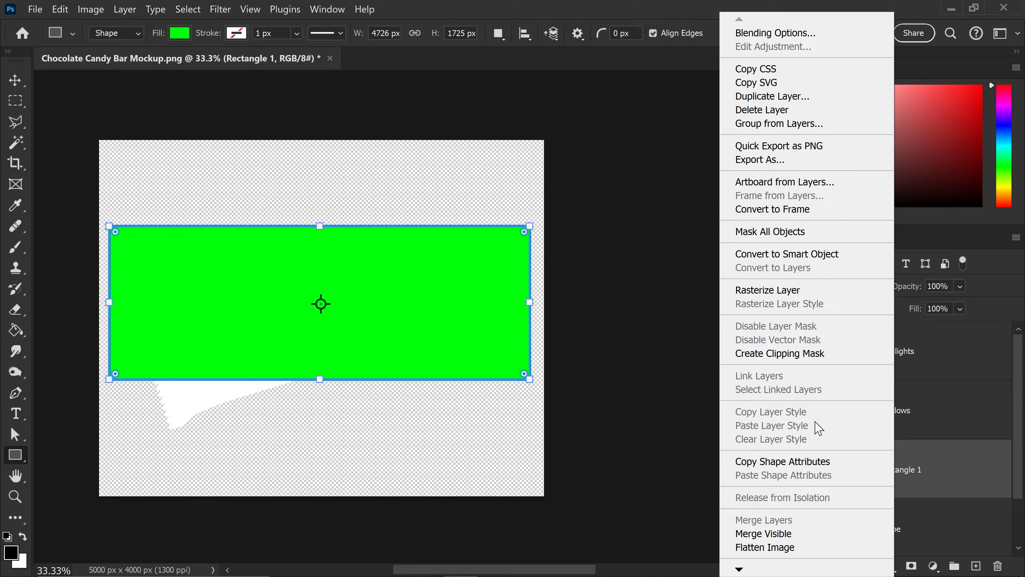
left_click(793, 254)
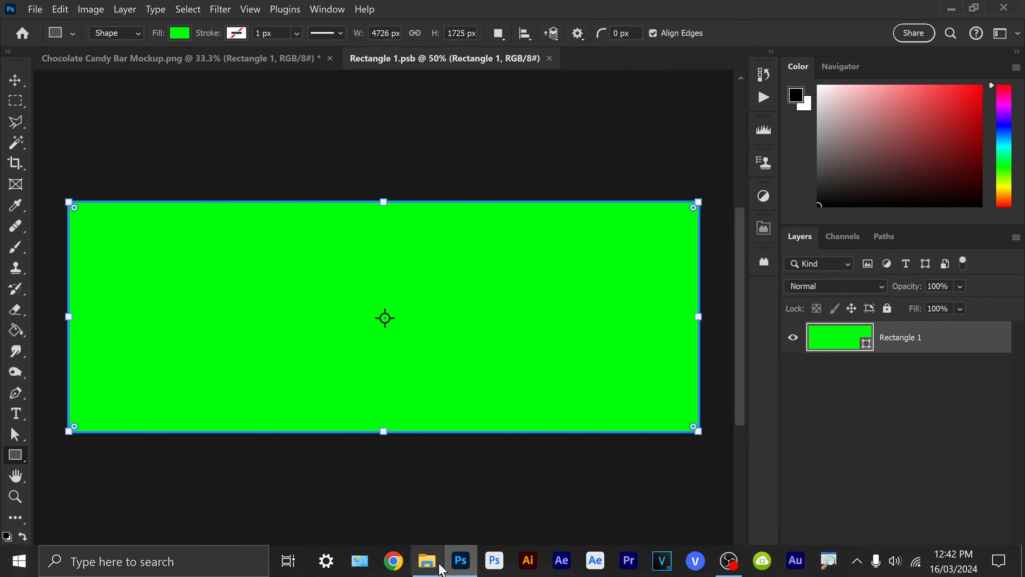
- Place the verticbar chocolate bar artwork inside the rectangle's smart object, scaled to 18.78% and shifted slightly up to cover the green
left_click(427, 564)
left_click_drag(510, 247, 641, 374)
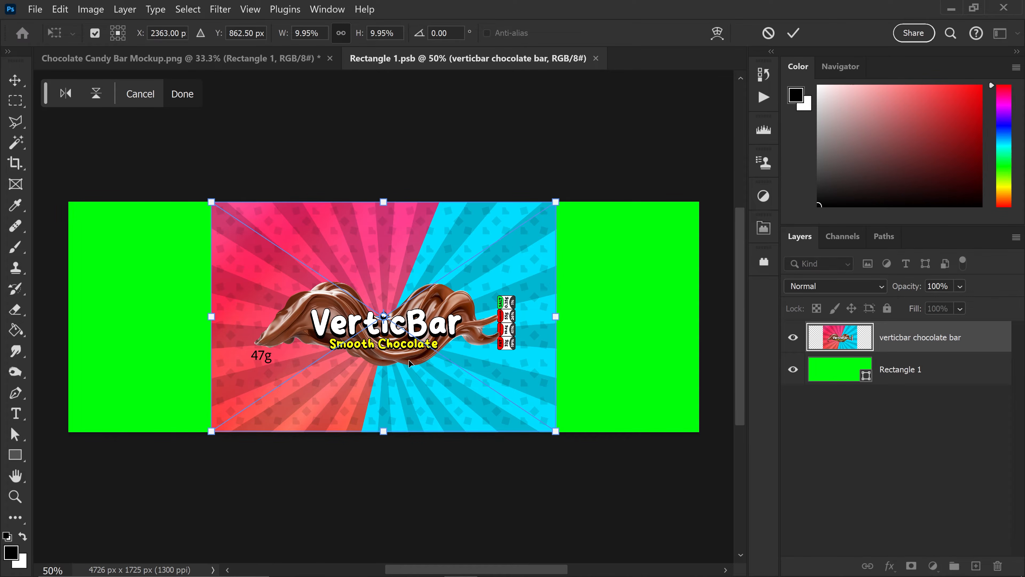
scroll(409, 363, "down", 2)
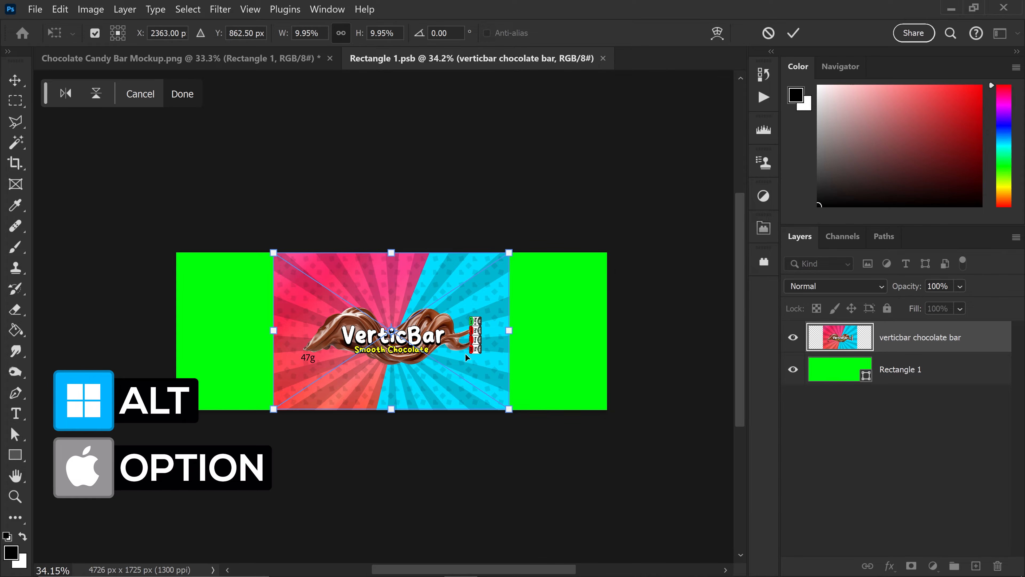
left_click_drag(510, 331, 614, 334)
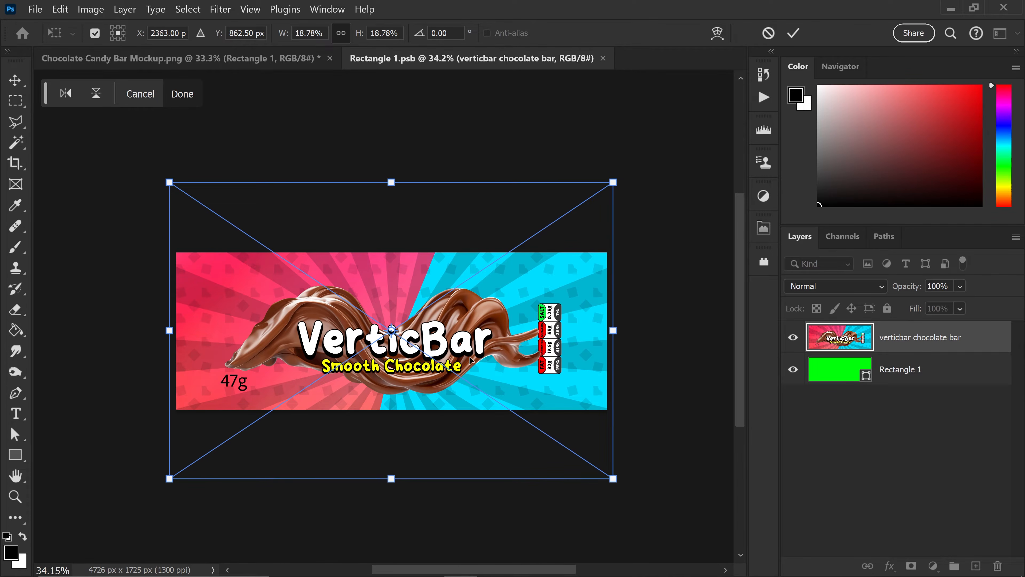
left_click_drag(471, 340, 472, 331)
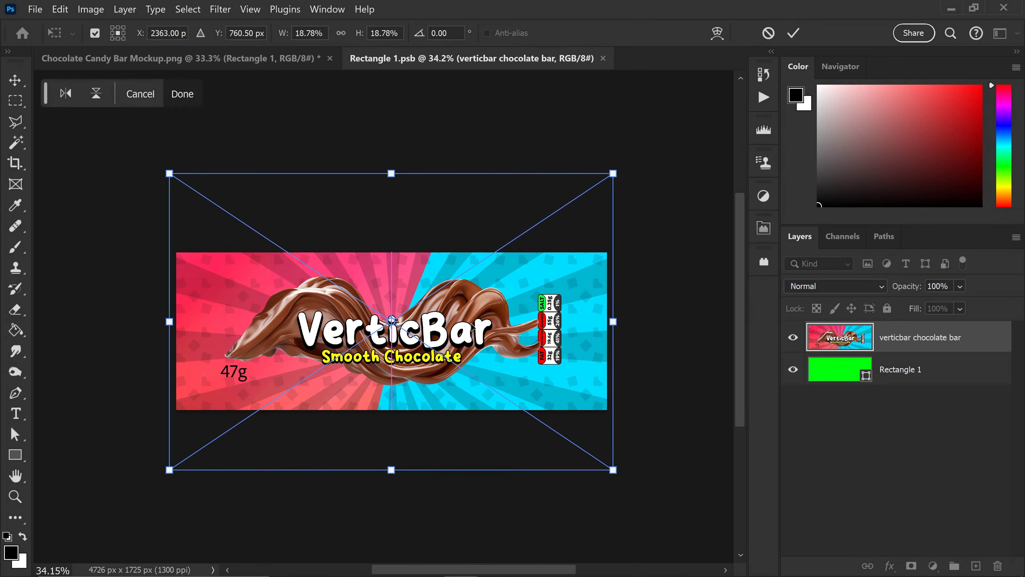
key("Return")
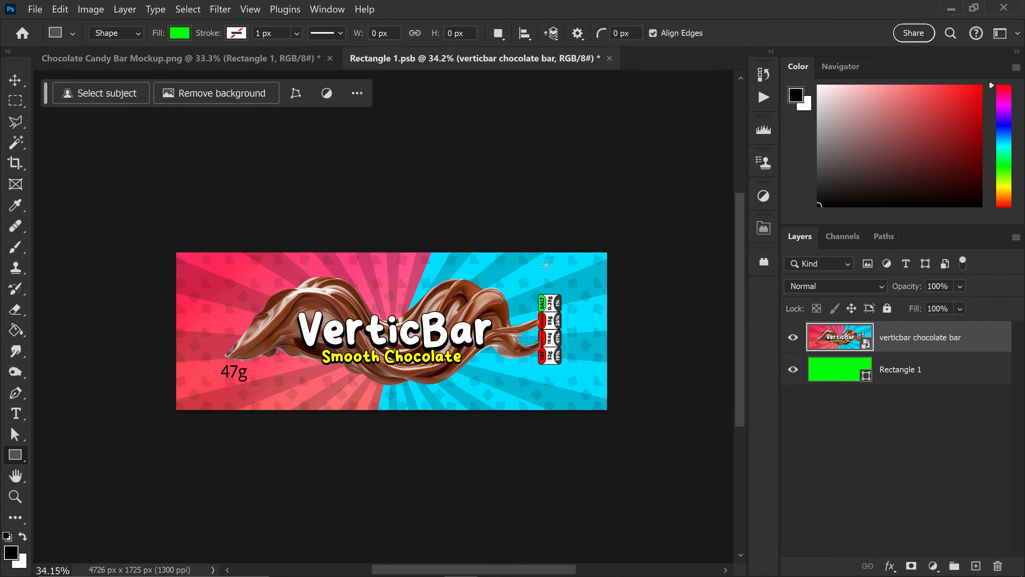
- Save and close the smart object's contents, and rename the Rectangle 1 layer as artwork
left_click(610, 58)
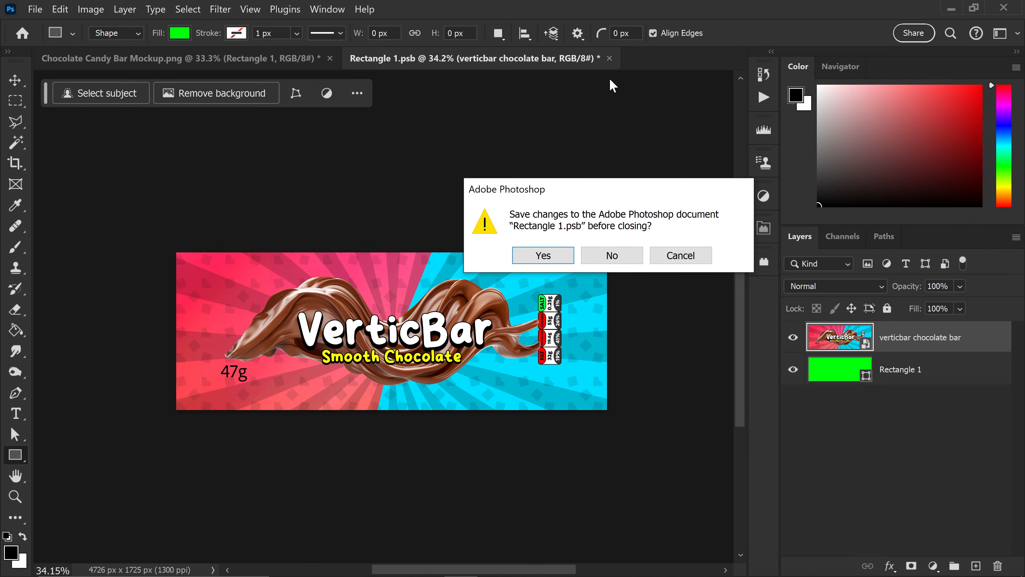
left_click(540, 256)
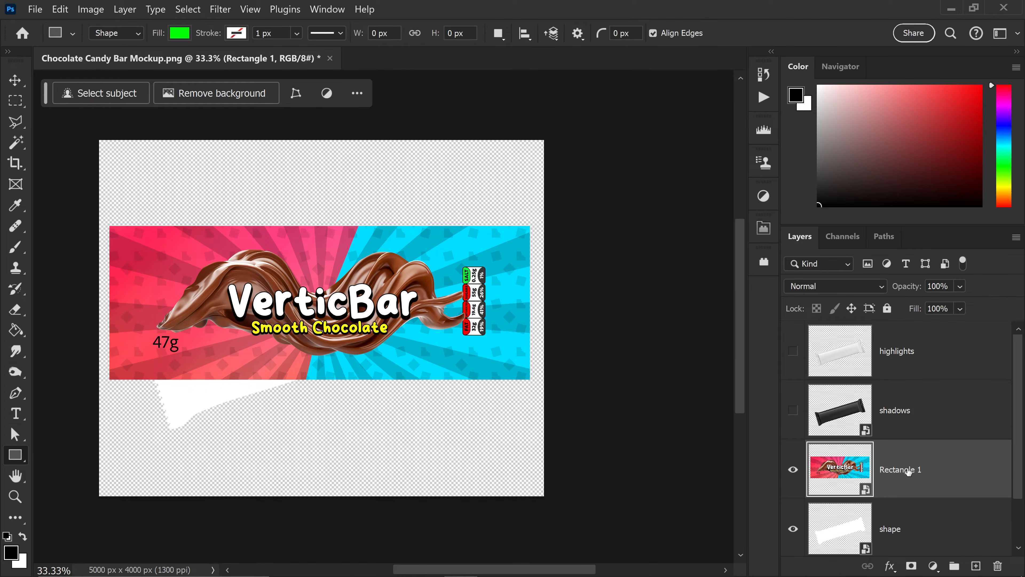
double_click(895, 471)
type("artwork")
key("Return")
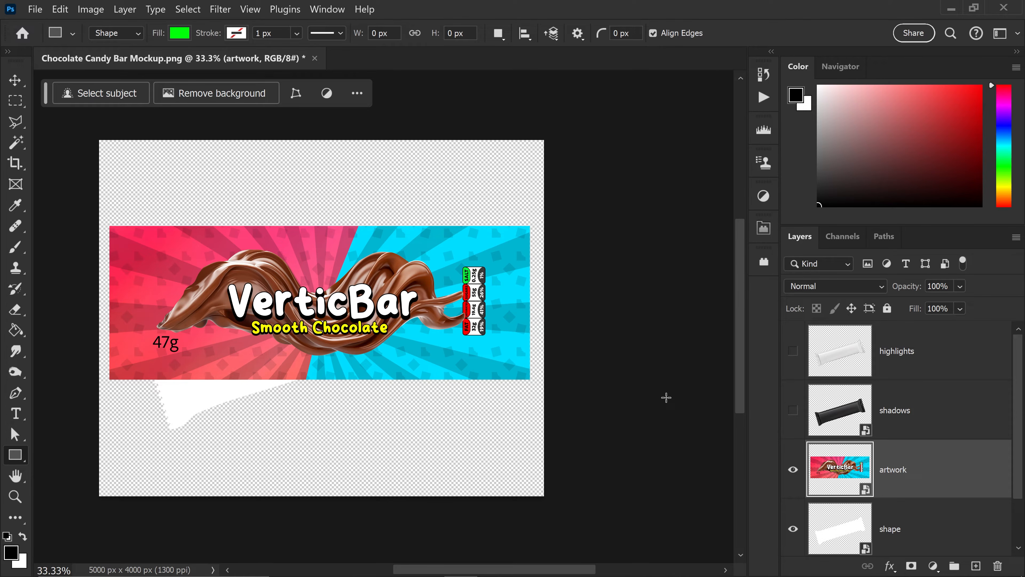
- Set the artwork layer to 50% opacity, then rotate it -15°, scale it to 85.14% and fit it over the wrapper shape
key("5")
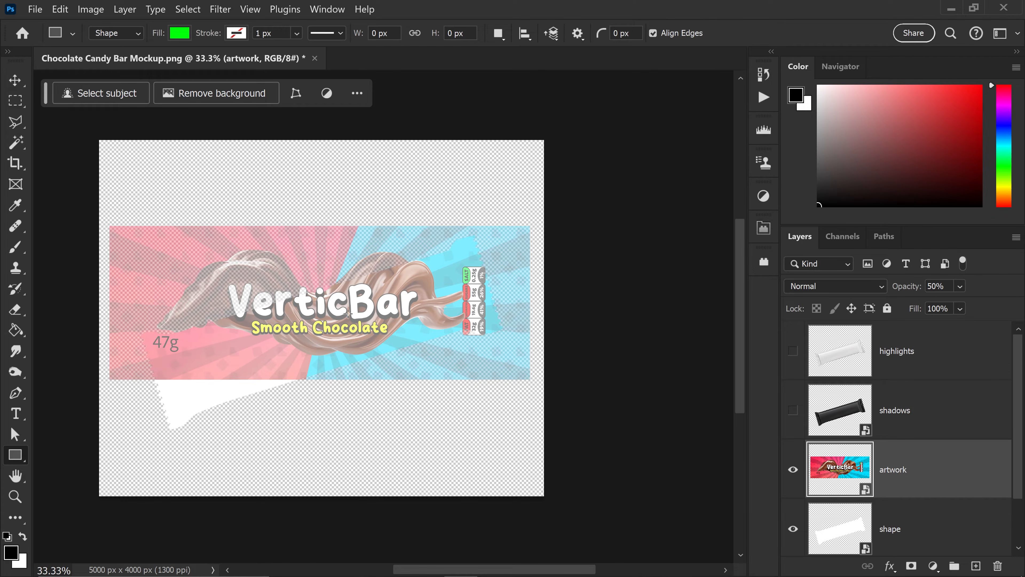
key("ctrl+t")
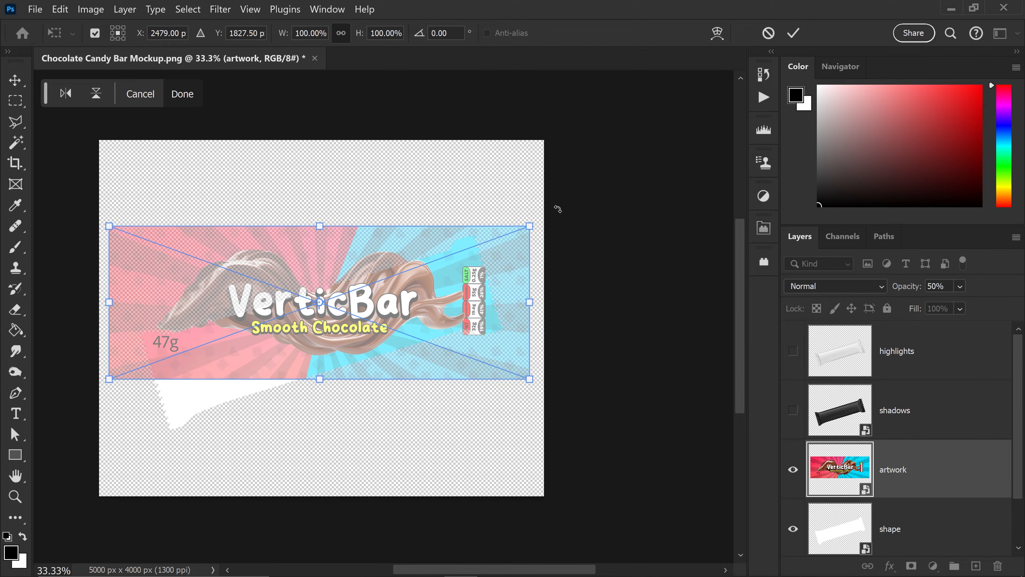
key("alt")
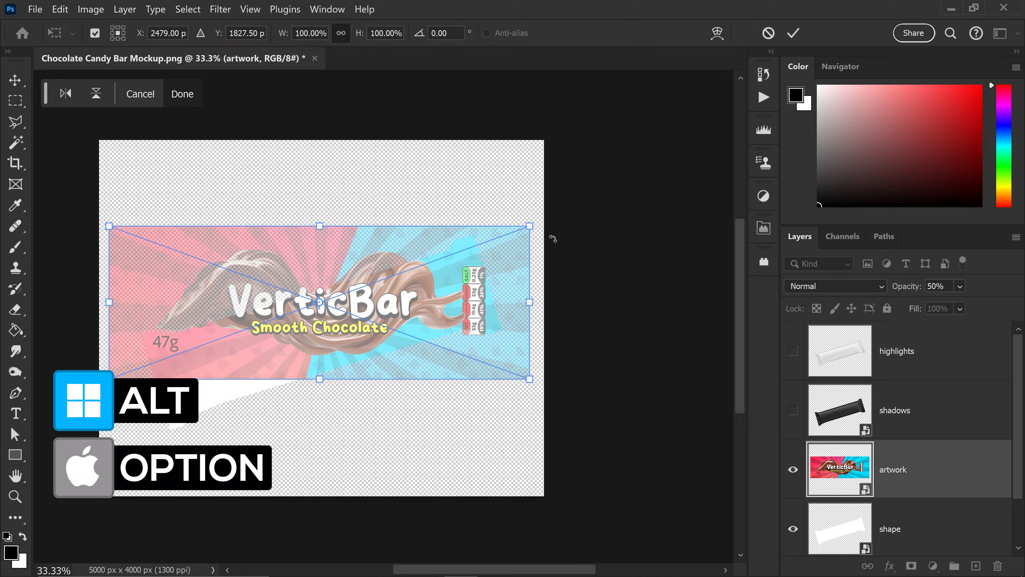
left_click_drag(558, 237, 544, 190)
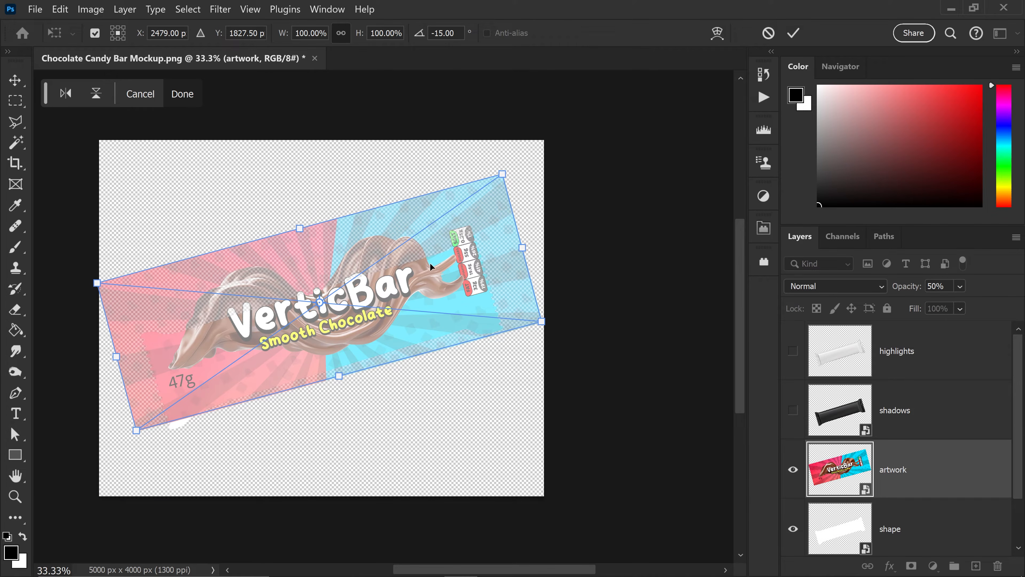
left_click_drag(311, 224, 336, 285)
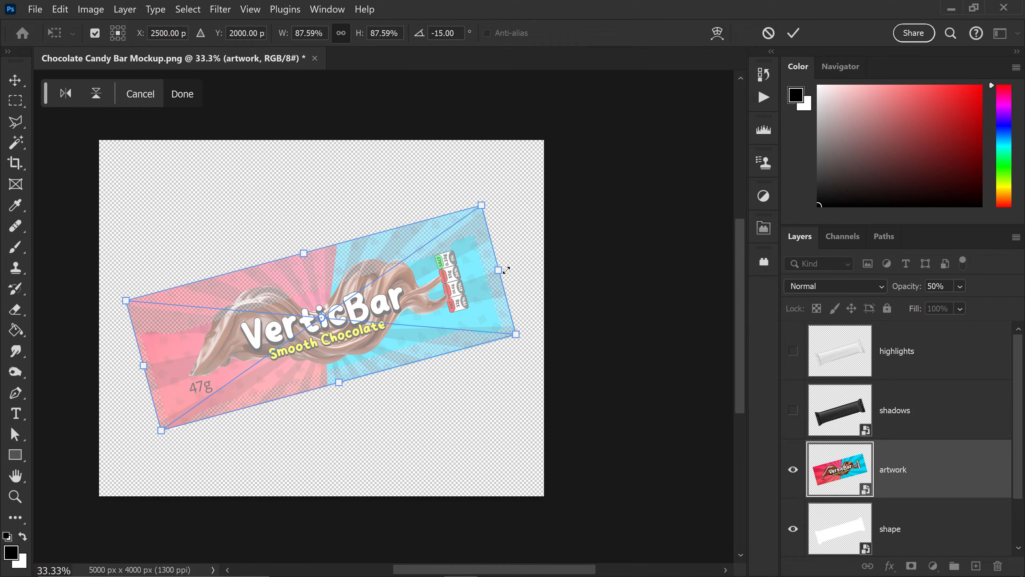
left_click_drag(506, 270, 497, 272)
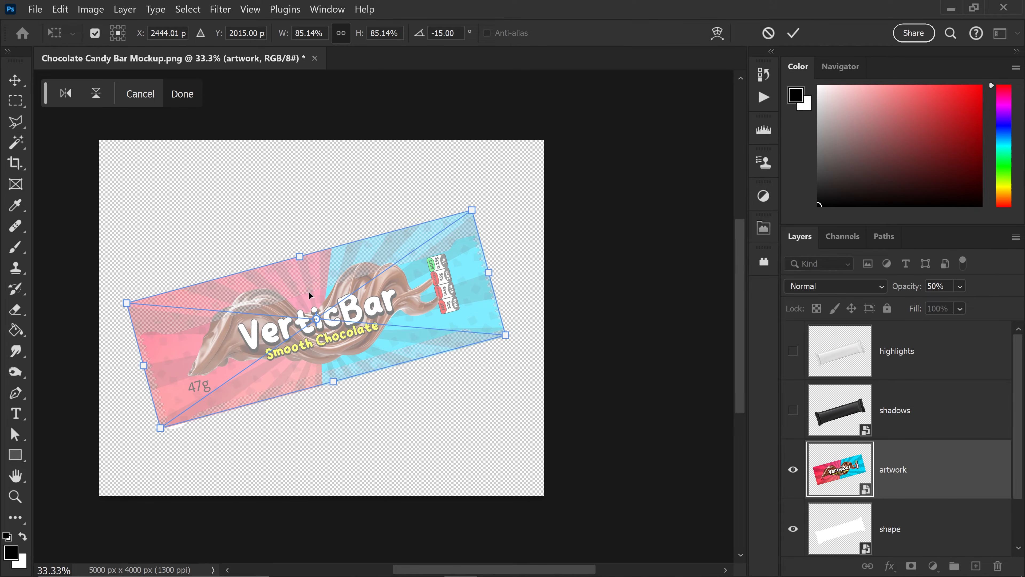
left_click_drag(310, 295, 314, 304)
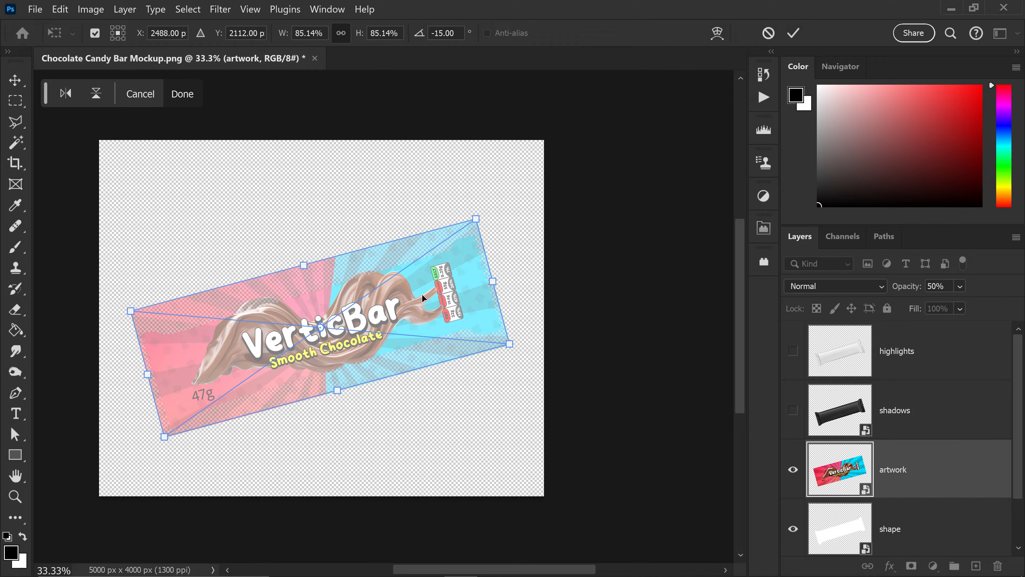
key("Return")
- Restore the artwork layer's opacity to 100%
key("u")
key("0")
key("0")
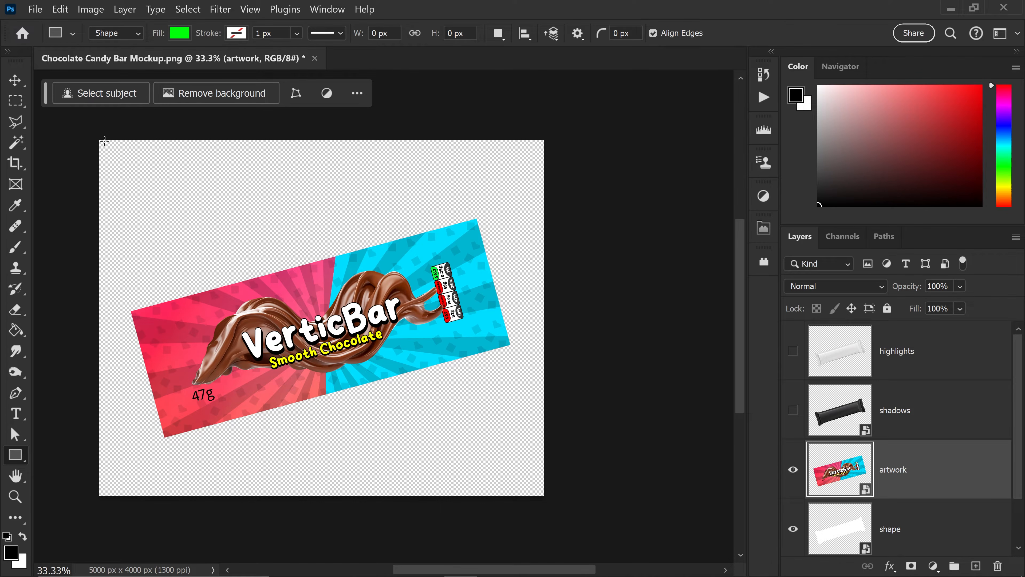
- Clip the artwork layer to the shape layer and nudge the artwork slightly down
key("v")
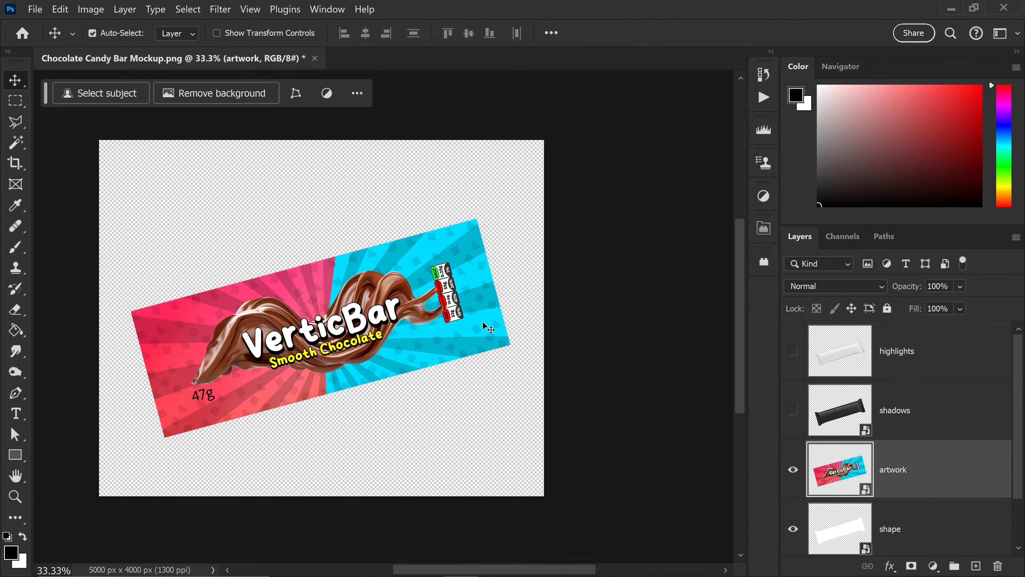
key("alt")
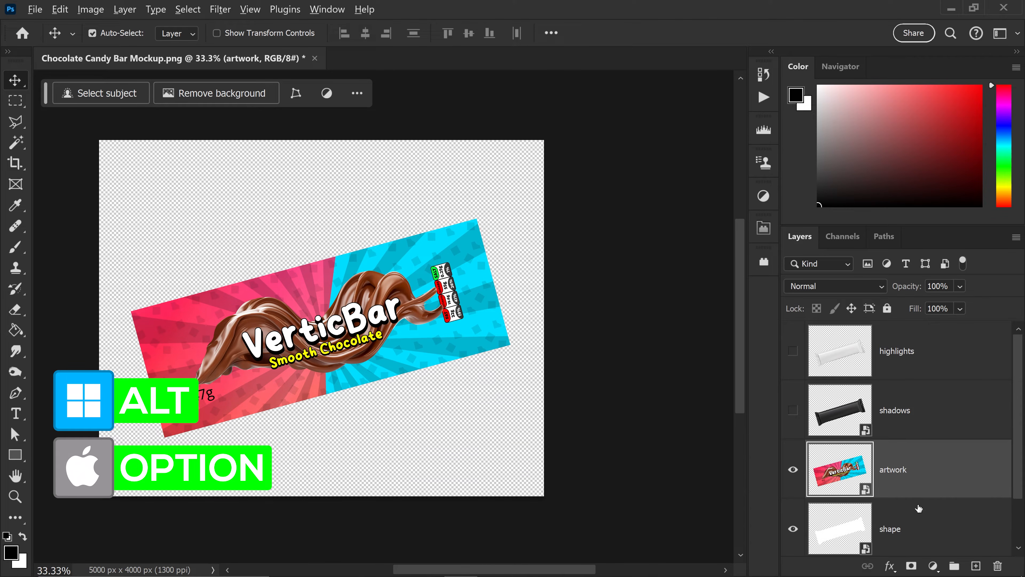
left_click(890, 497, "alt")
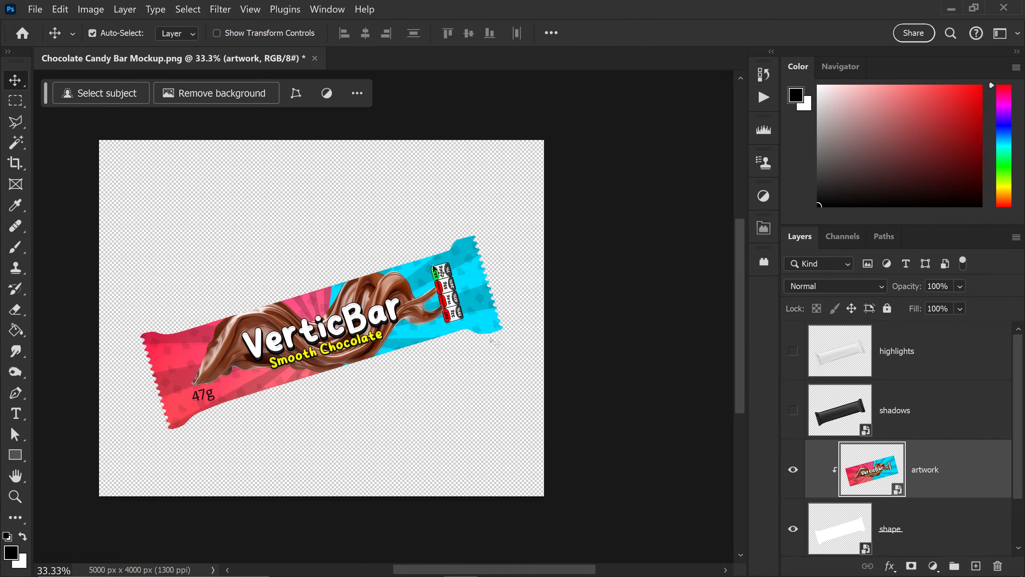
left_click_drag(490, 335, 490, 337)
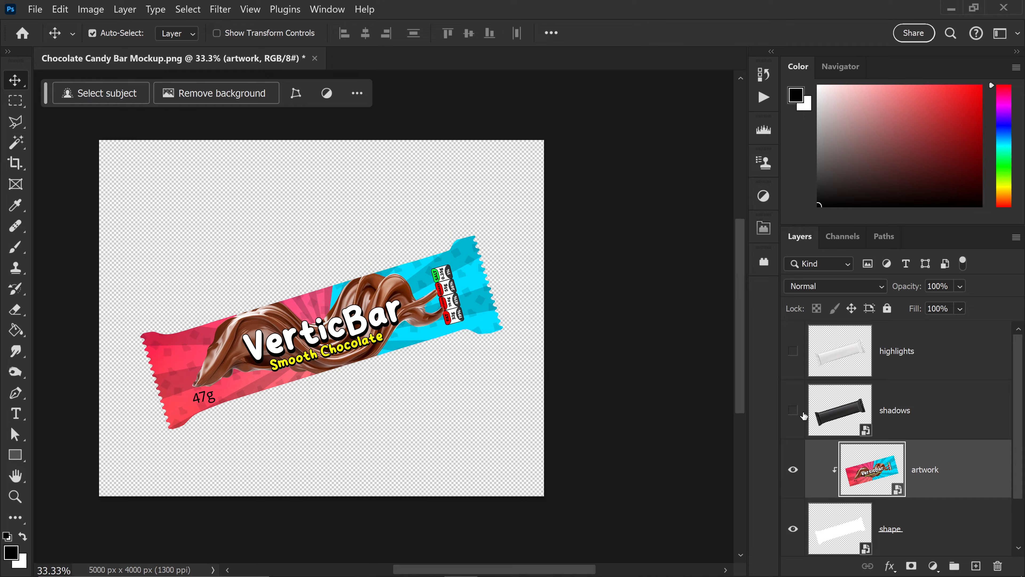
- Show the shadows layer and add a Levels adjustment directly above it
left_click(794, 411)
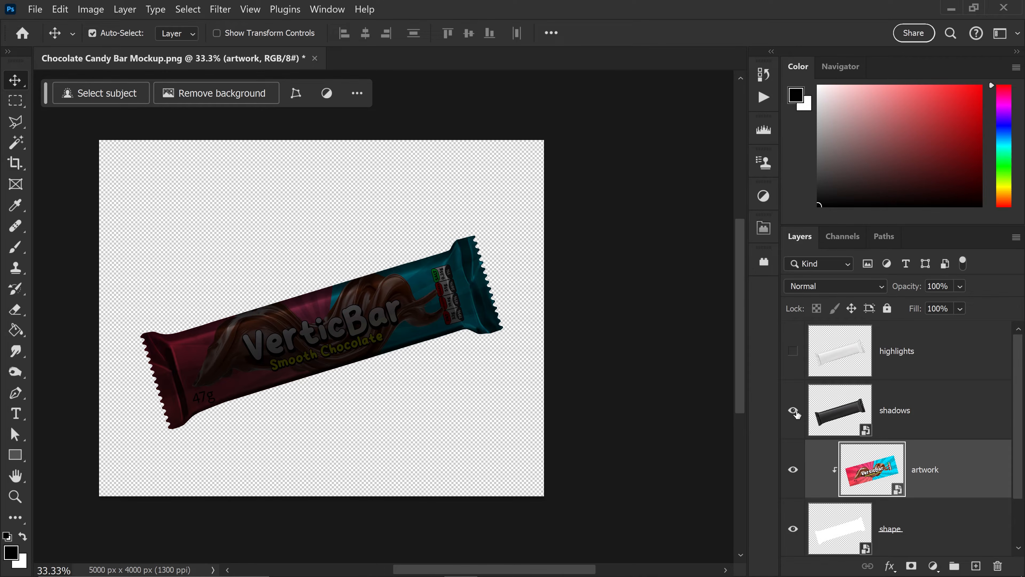
left_click(897, 405)
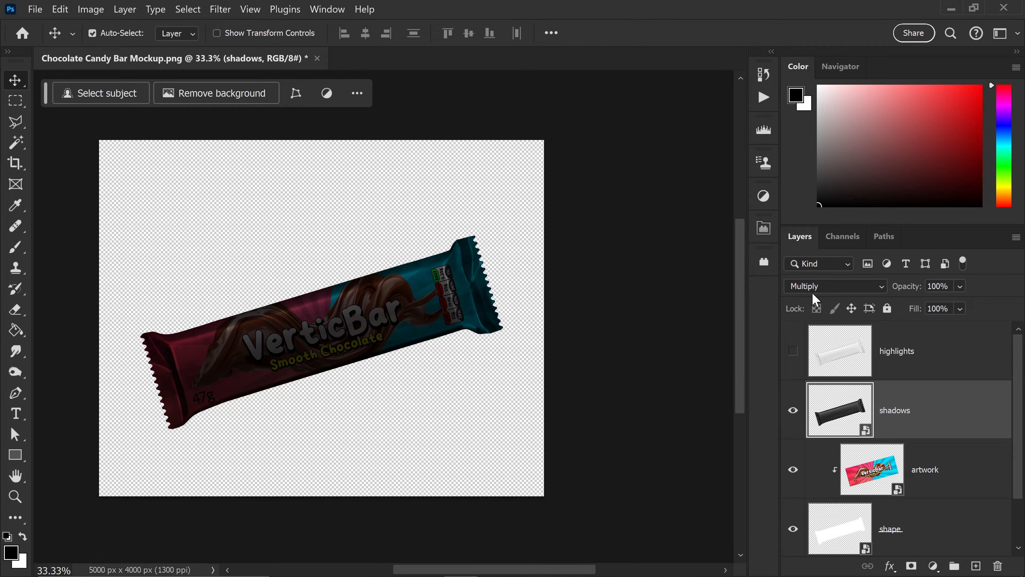
left_click(764, 196)
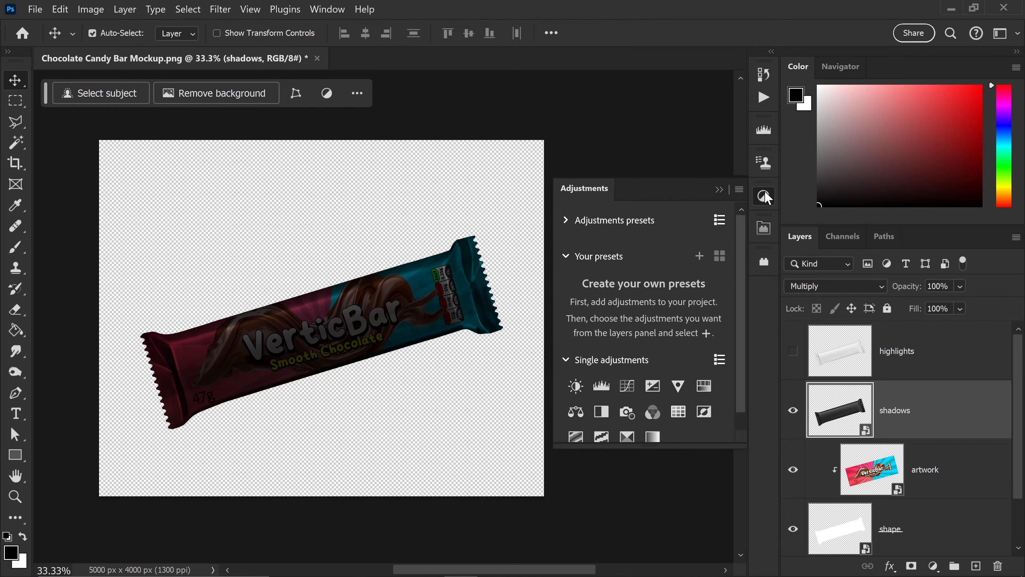
left_click(609, 384)
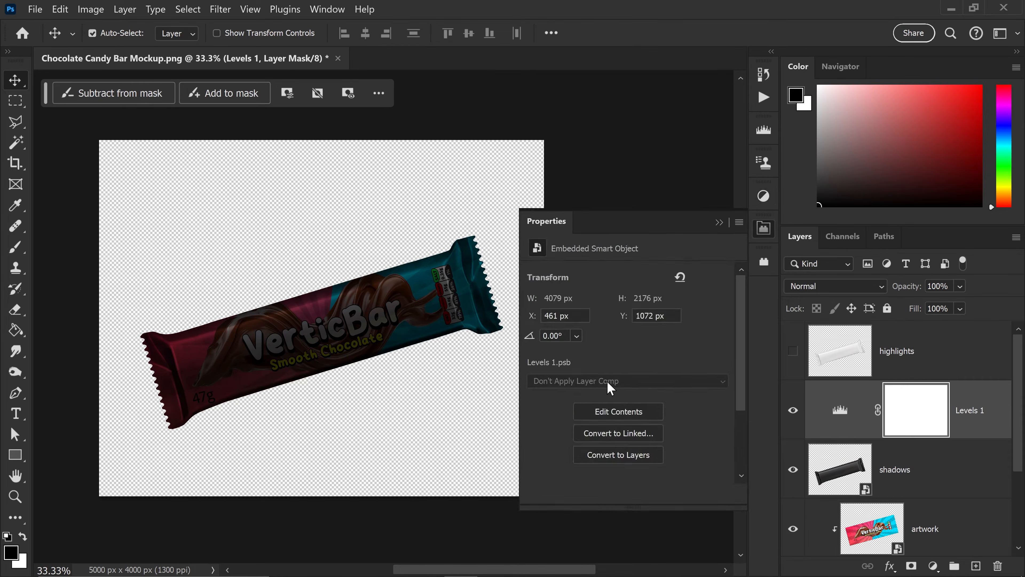
- Set the Levels adjustment's input values to 19 for black, 1.21 for midtones and 99 for white
left_click_drag(700, 345, 723, 347)
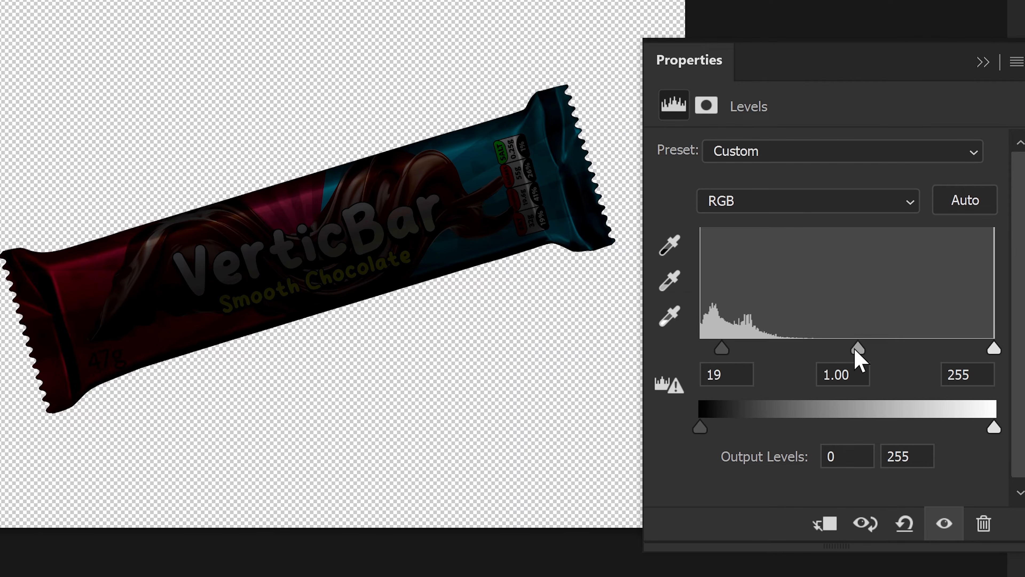
mouse_move(856, 349)
left_mouse_down()
mouse_move(830, 348)
mouse_move(841, 350)
left_mouse_up()
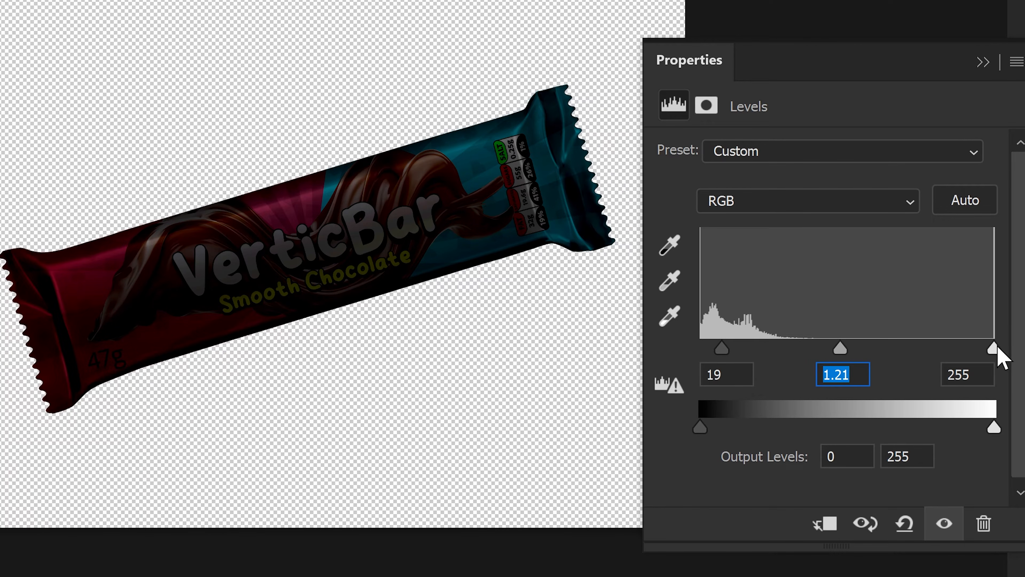
left_click_drag(997, 347, 815, 348)
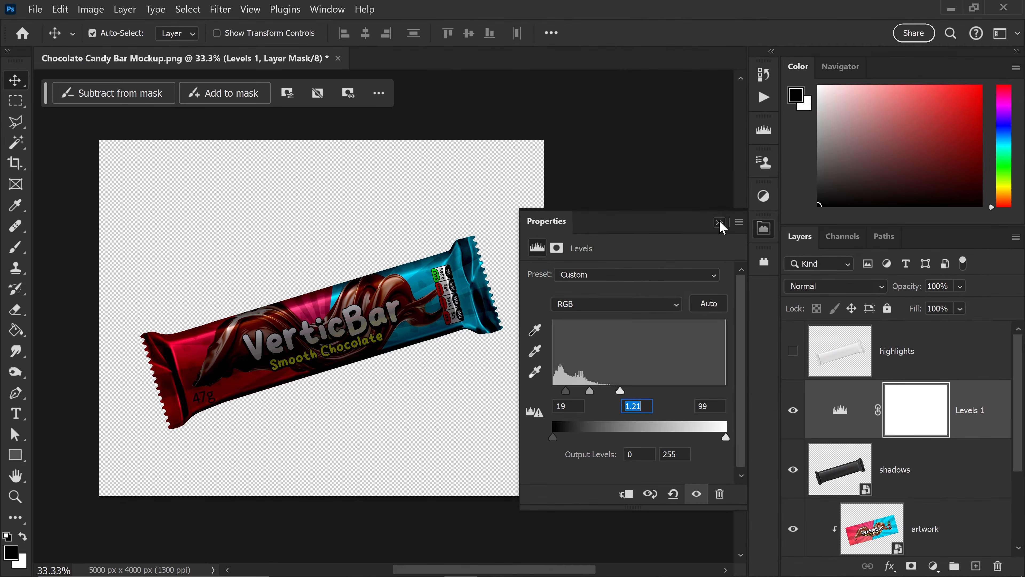
left_click(983, 61)
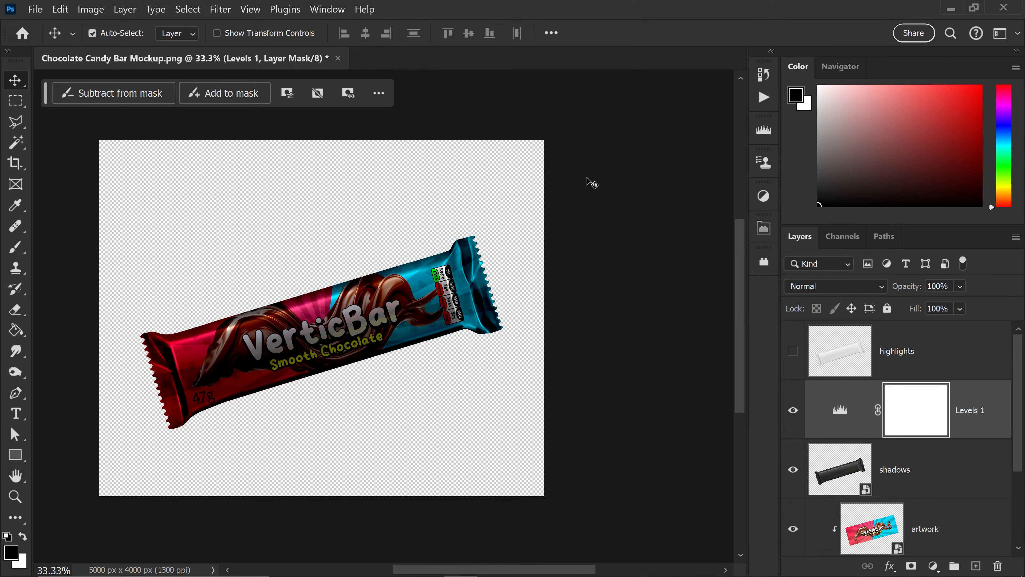
- Reduce the shadows layer's opacity to 80%
left_click(896, 468)
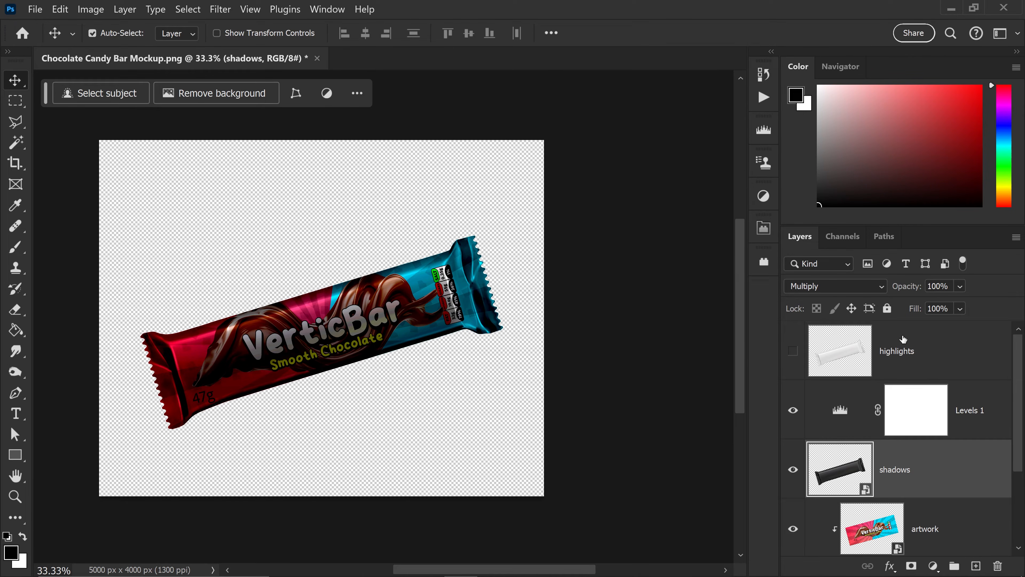
left_click_drag(941, 286, 894, 285)
type("80")
key("Return")
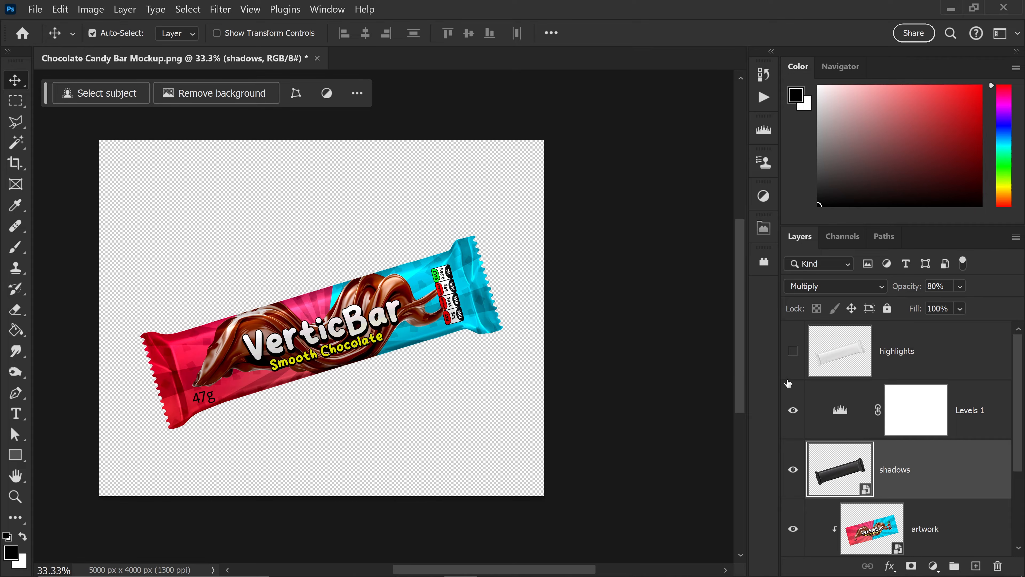
- Show the highlights layer and add a Levels adjustment directly above it
left_click(794, 351)
left_click(883, 364)
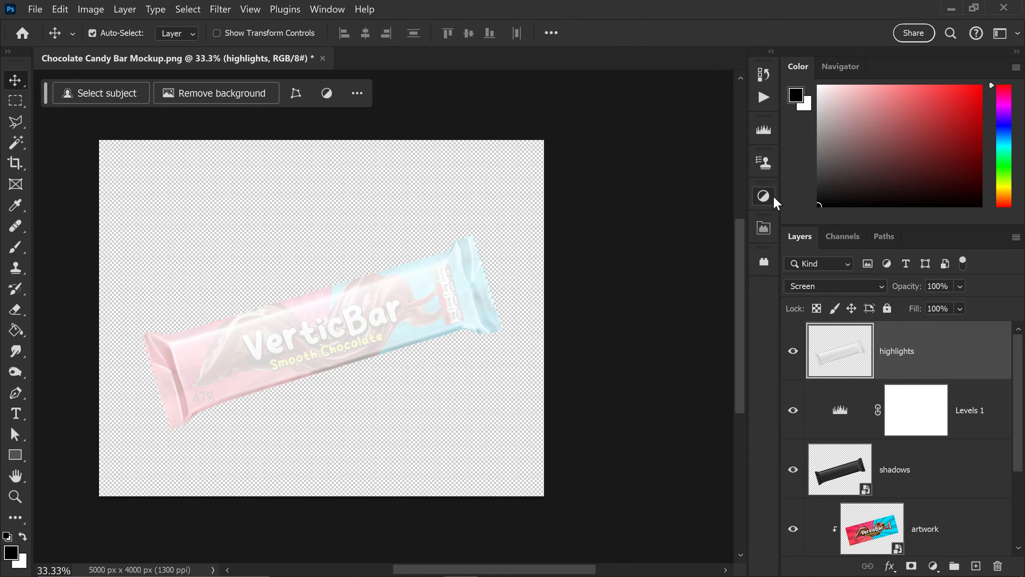
left_click(765, 197)
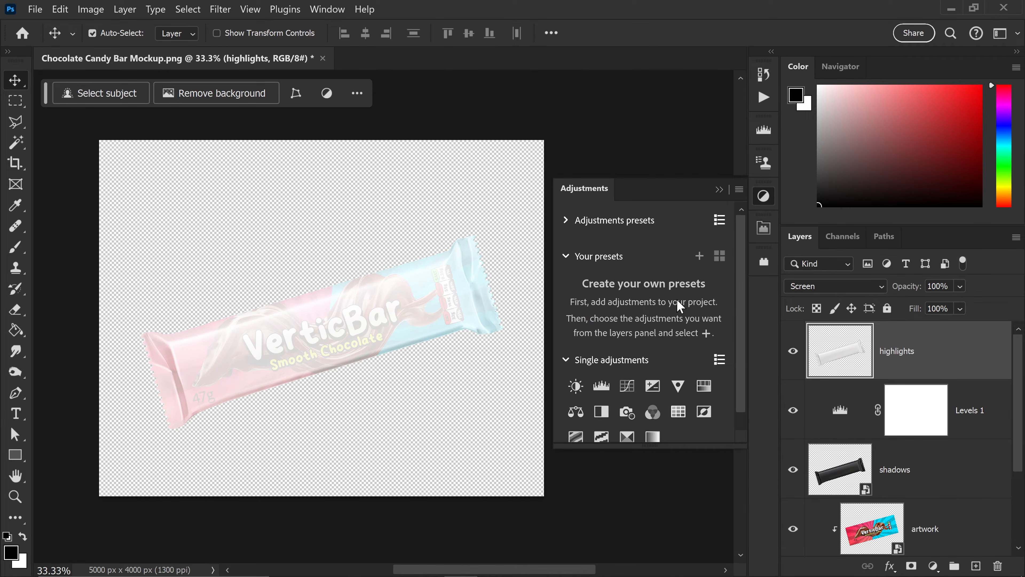
left_click(602, 385)
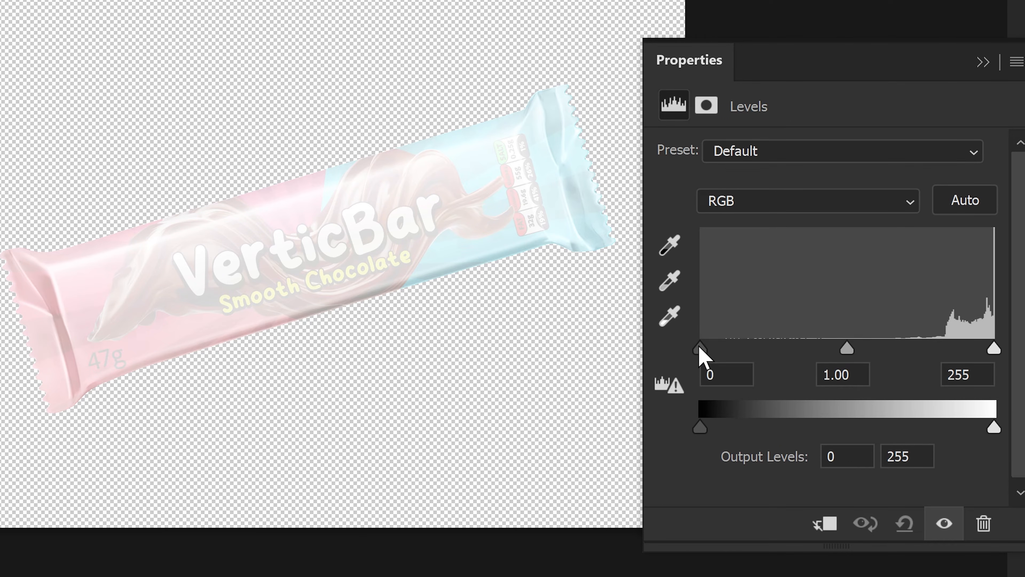
- Set the input values of the Levels adjustment above the highlights layer to 148 for black and 1.15 for midtones
left_click_drag(700, 346, 870, 355)
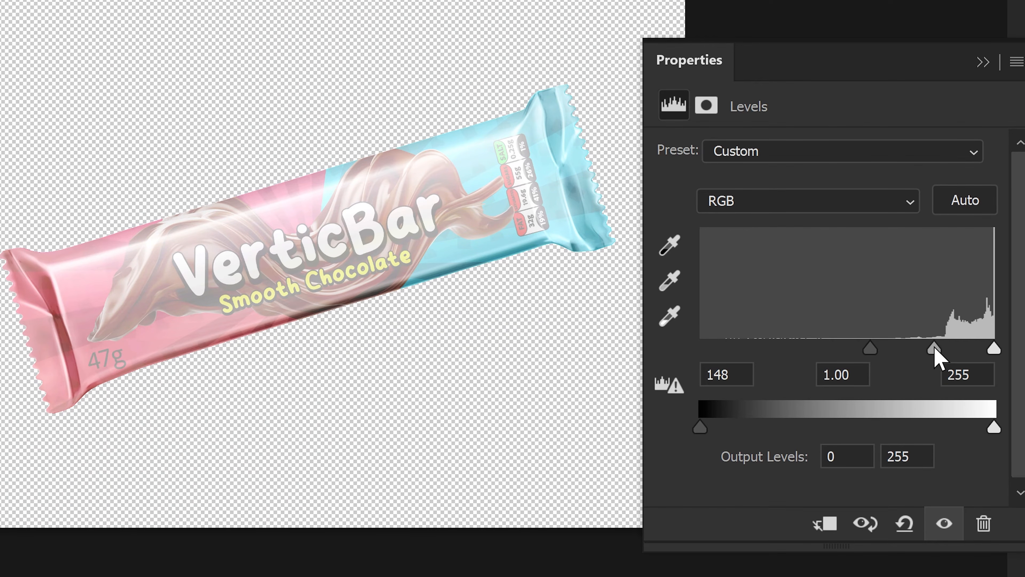
left_click_drag(934, 350, 943, 350)
left_click_drag(934, 350, 927, 351)
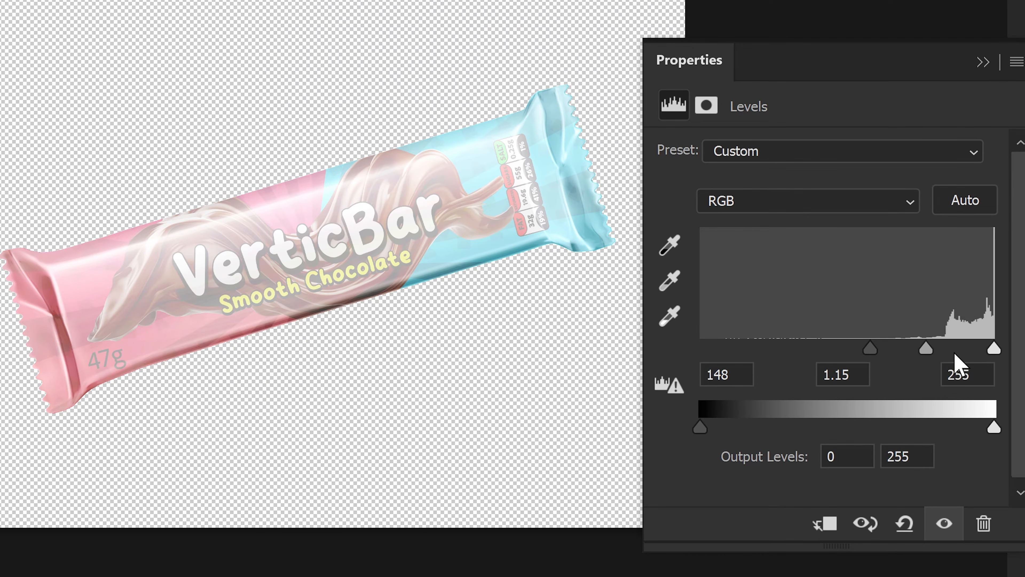
left_click(983, 61)
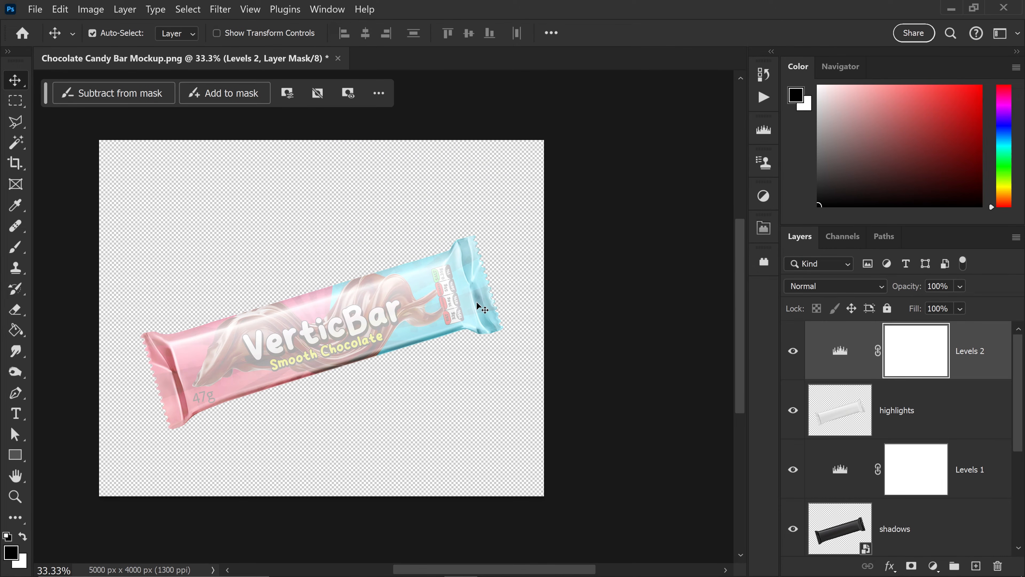
- Reduce the highlights layer's opacity to 68%
left_click(897, 398)
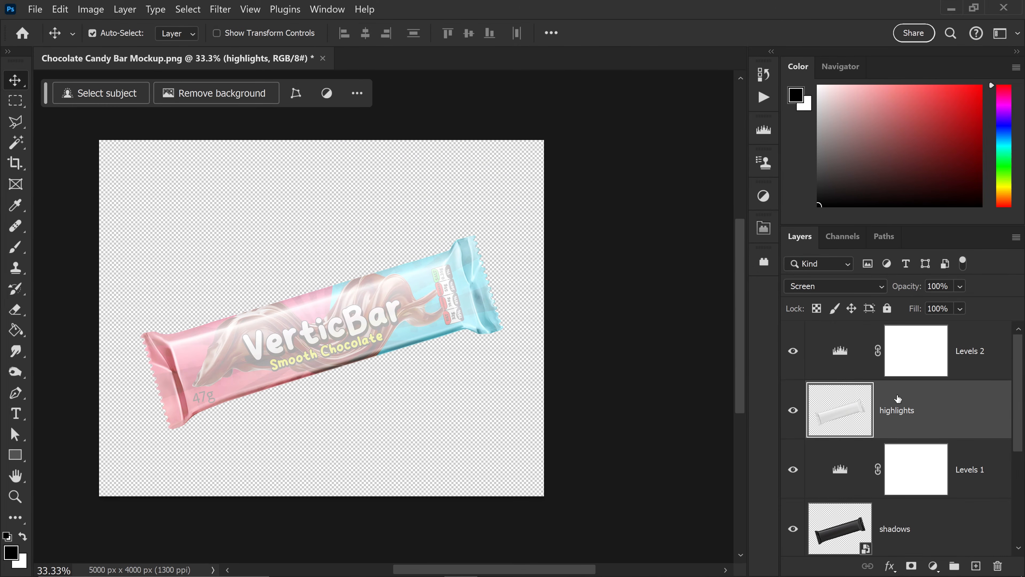
left_click(935, 286)
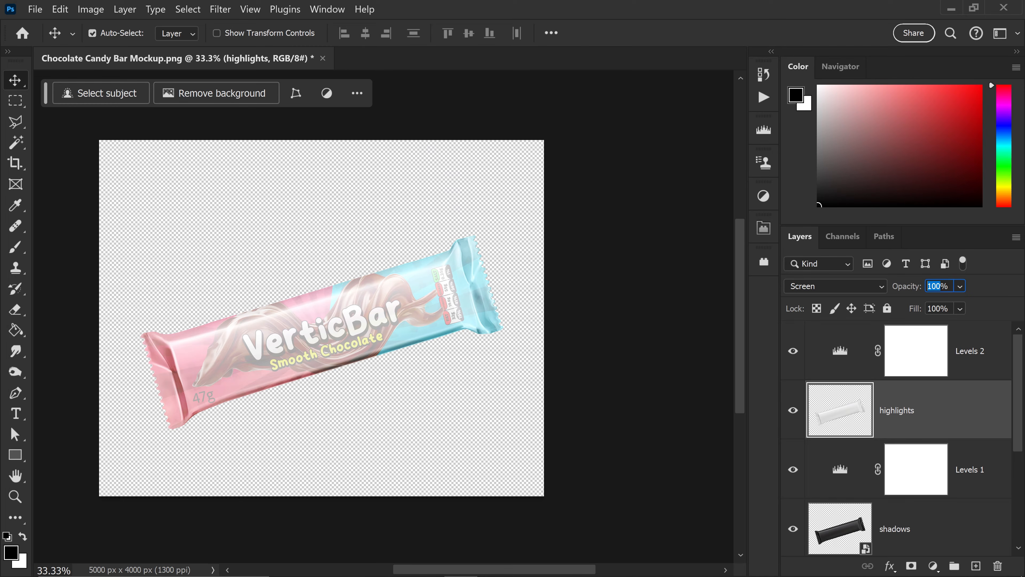
type("68")
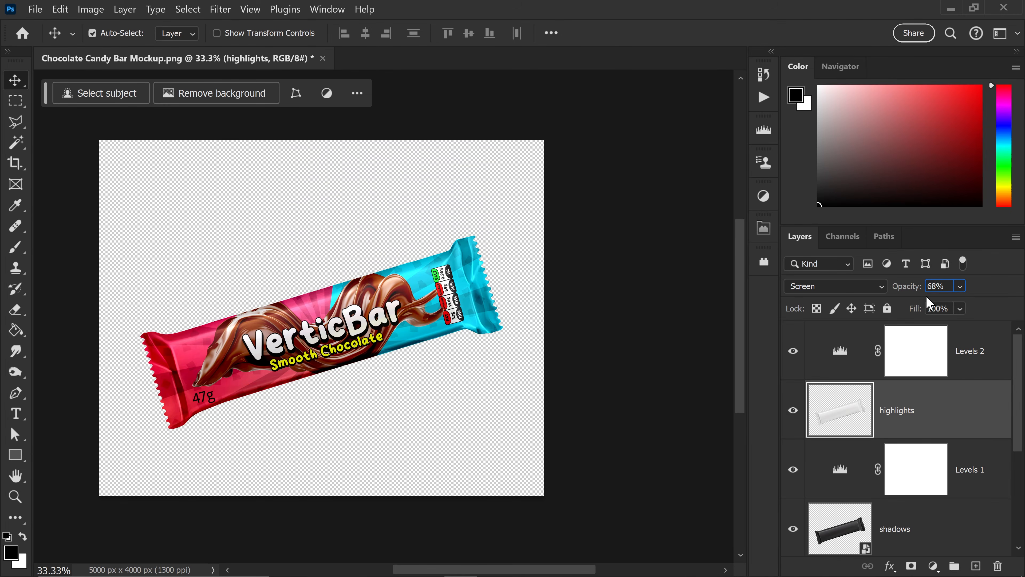
key("Return")
- Reduce the opacity of the artwork layer clipped to the shape to 90%
scroll(900, 406, "down", 2)
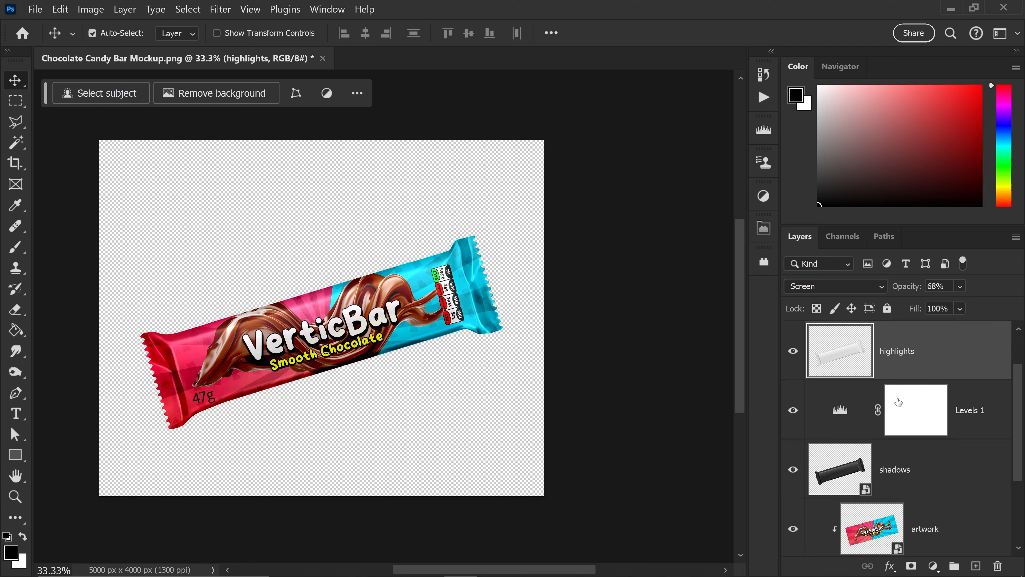
left_click(916, 465)
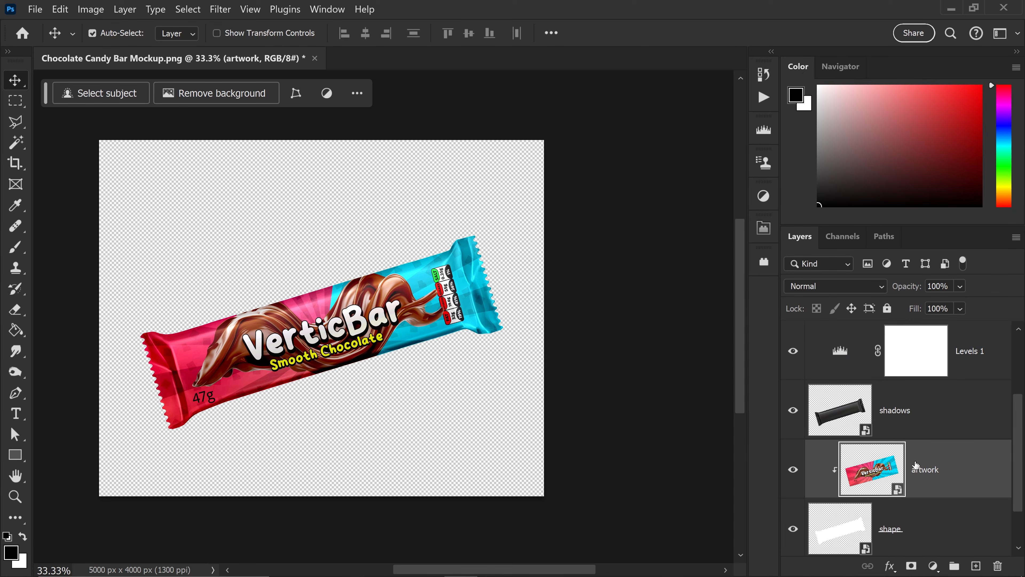
key("9")
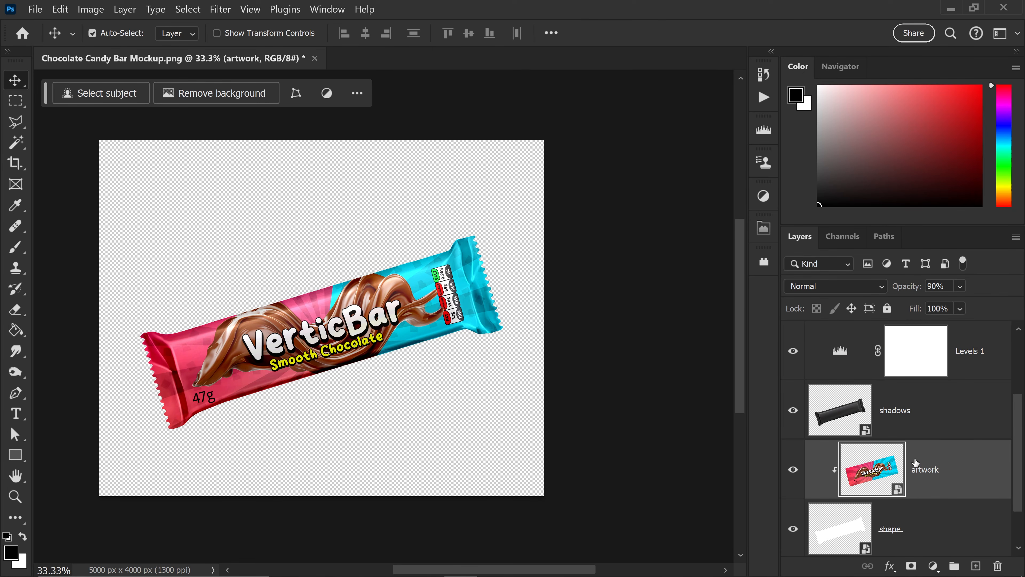